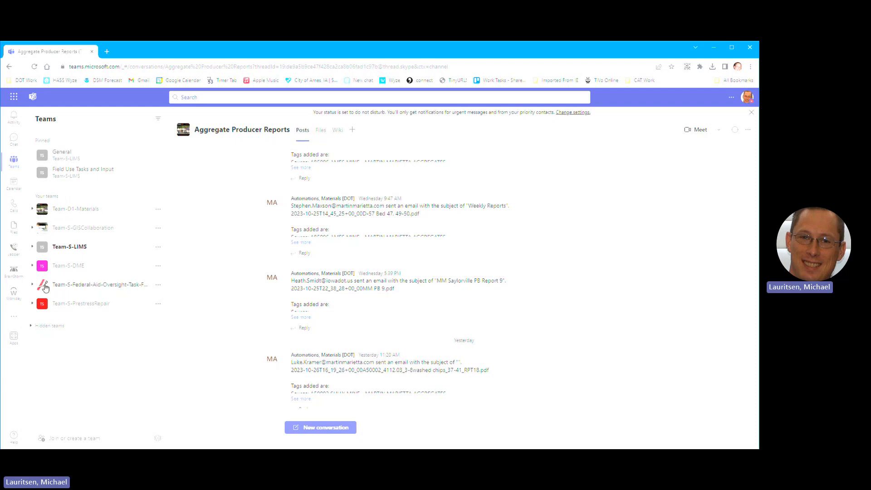
# Step: Expand Team-D1-Materials and open the Aggregate Producer Reports channel
pyautogui.click(32, 209)
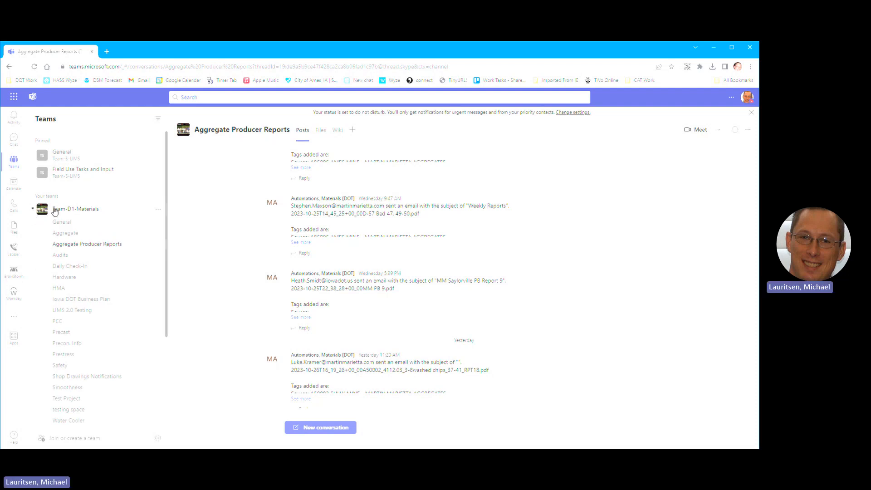
pyautogui.click(62, 222)
pyautogui.click(95, 244)
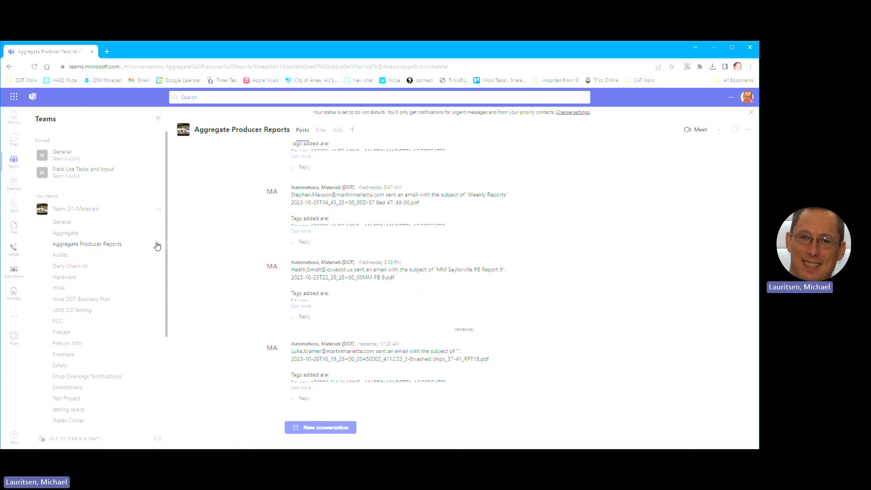
# Step: Show the Aggregate Producer Reports channel's options menu, including Open in SharePoint
pyautogui.click(159, 211)
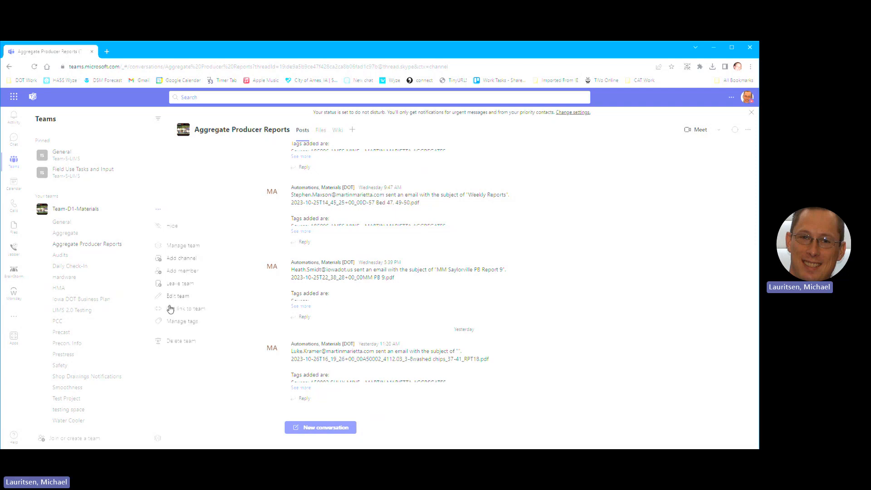
pyautogui.click(160, 210)
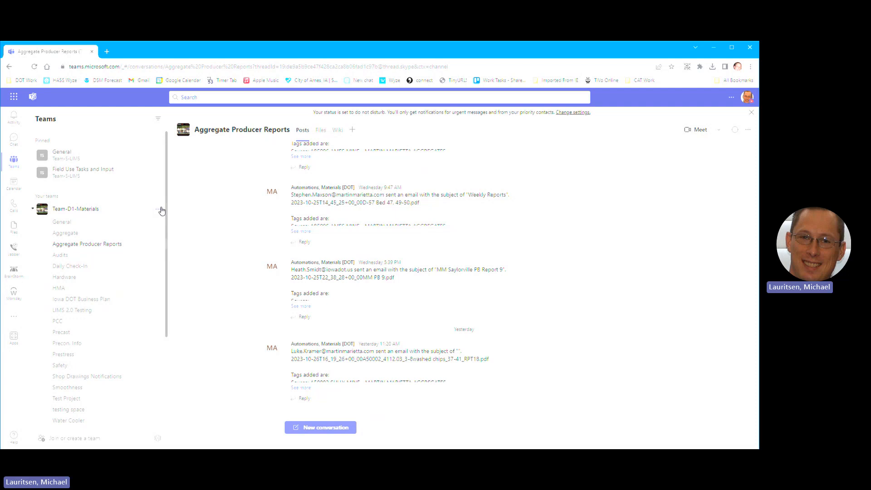
pyautogui.click(157, 245)
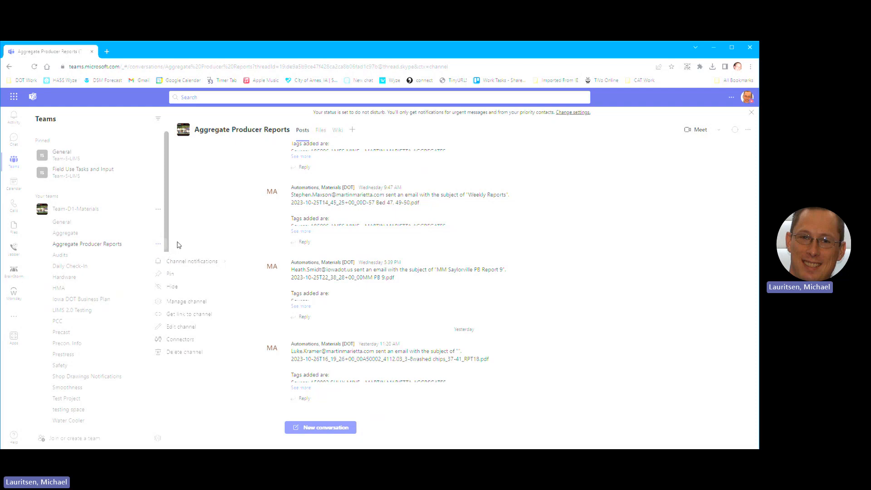
pyautogui.click(750, 132)
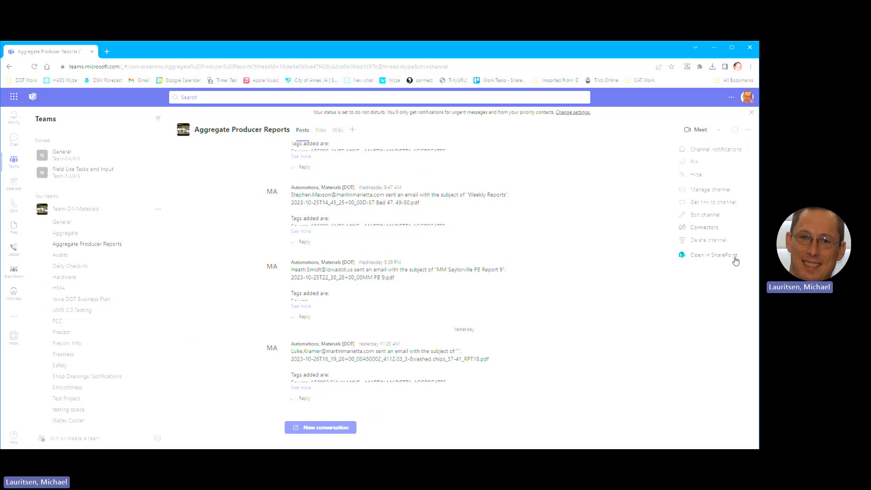
# Step: Open the channel's files in SharePoint and select the site's base address in the URL
pyautogui.click(734, 257)
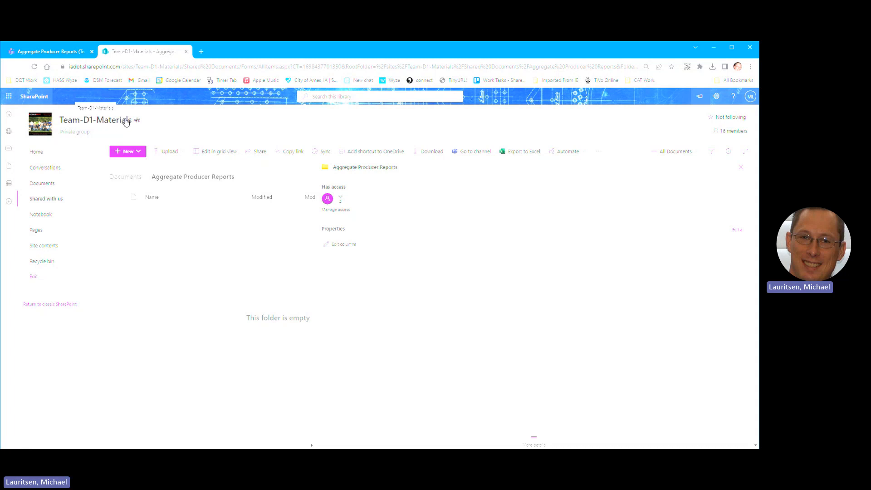
pyautogui.click(179, 67)
pyautogui.click(181, 66)
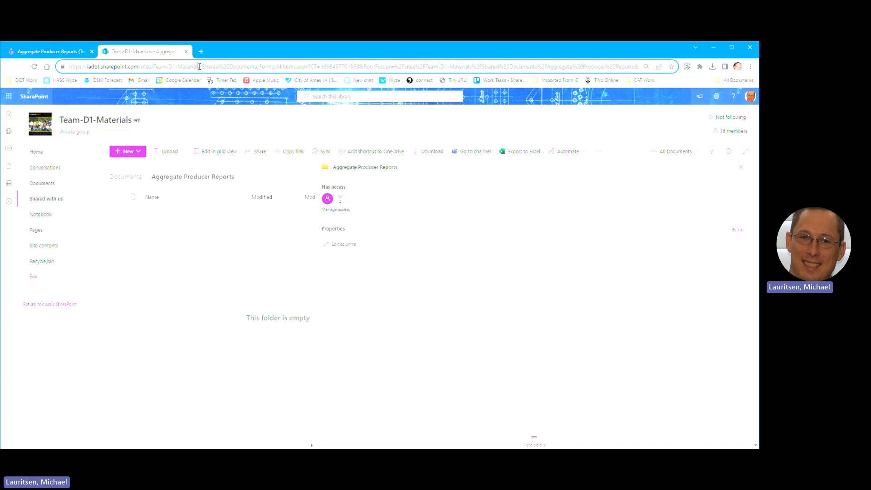
pyautogui.moveTo(200, 66); pyautogui.dragTo(58, 67)
# Step: Go to the Team-D1-Materials Site contents and choose New > List
pyautogui.click(48, 250)
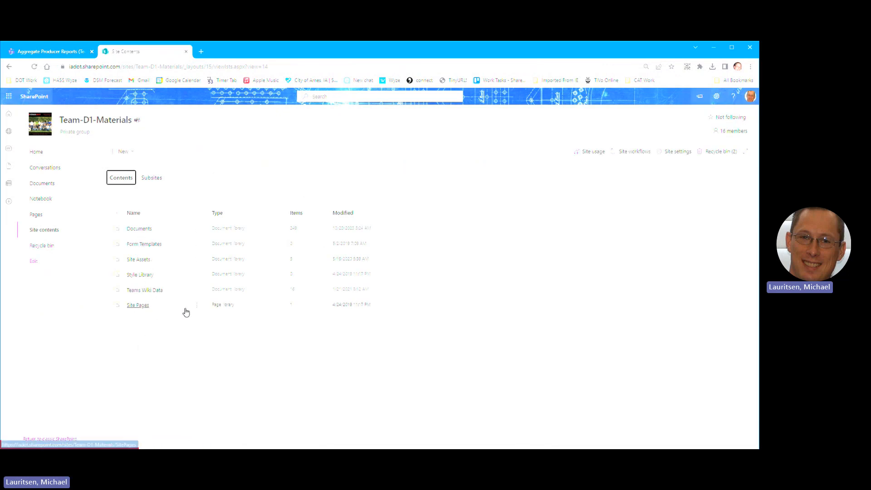
pyautogui.click(150, 229)
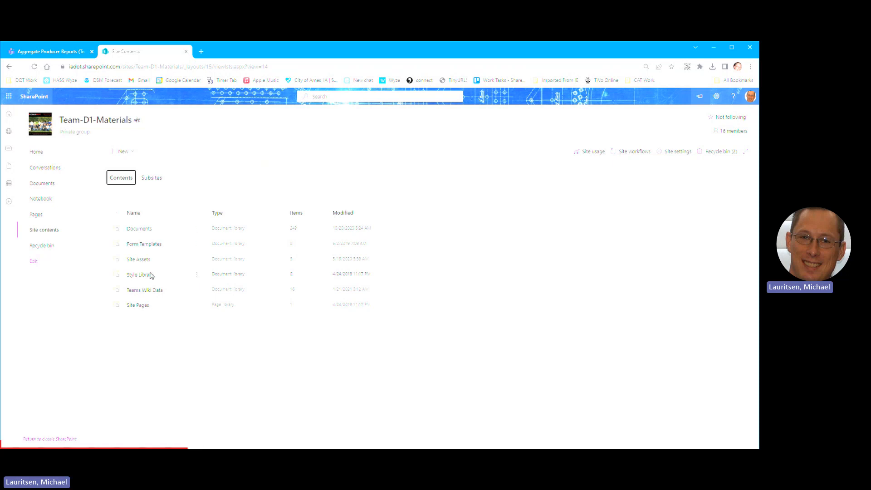
pyautogui.click(129, 151)
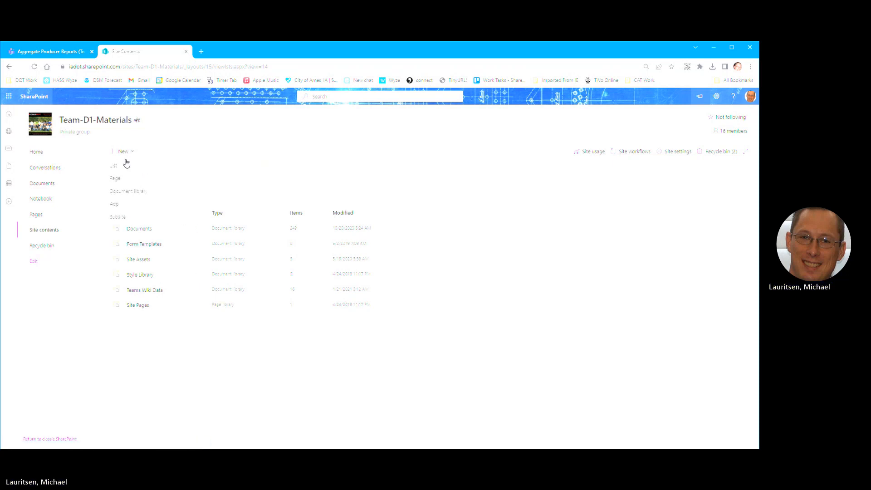
pyautogui.click(127, 164)
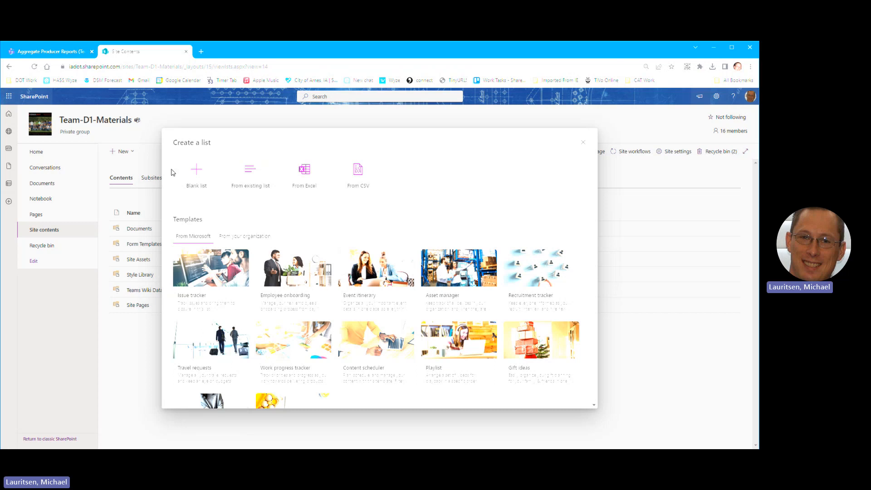
# Step: Create a blank list named Demo_App_Creation with Show in site navigation unchecked
pyautogui.click(197, 184)
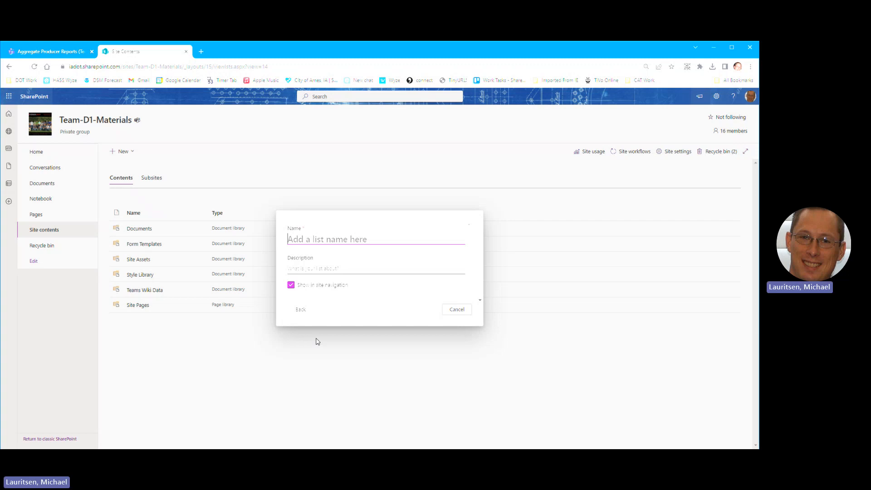
pyautogui.write('Demo')
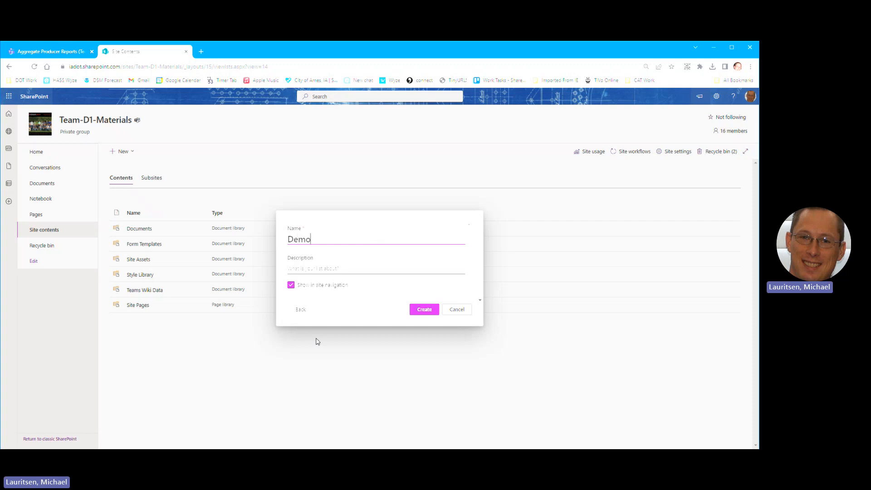
pyautogui.write('_App_Cr')
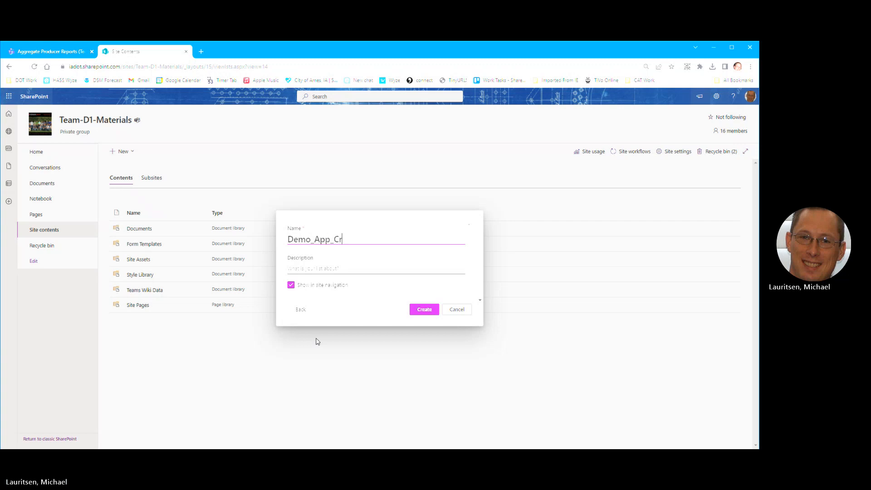
pyautogui.write('eation')
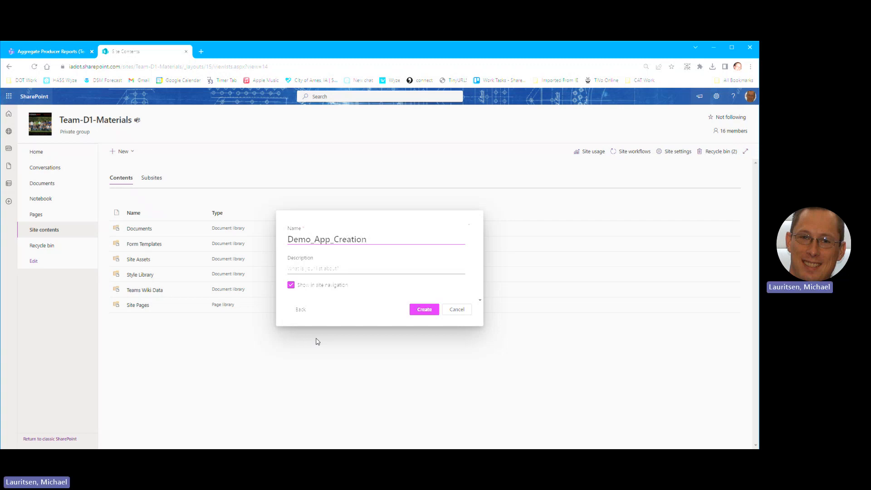
pyautogui.click(291, 285)
pyautogui.click(414, 308)
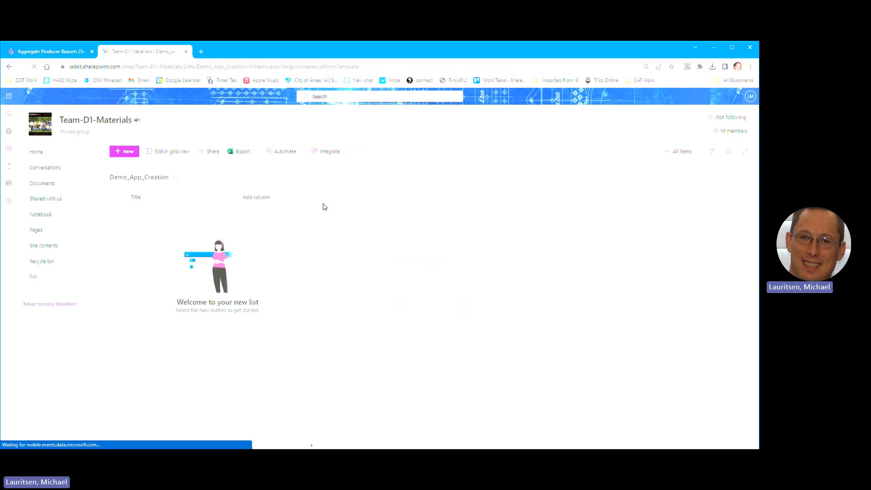
pyautogui.click(146, 199)
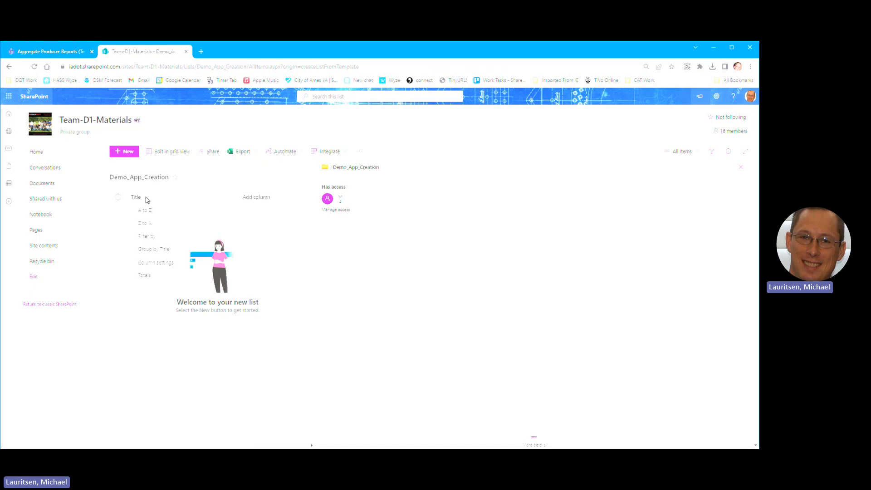
pyautogui.moveTo(153, 263)
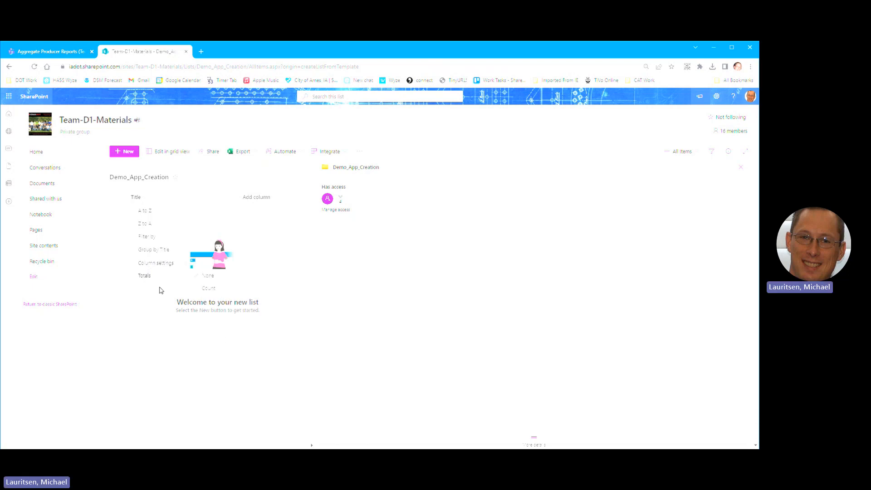
pyautogui.click(256, 199)
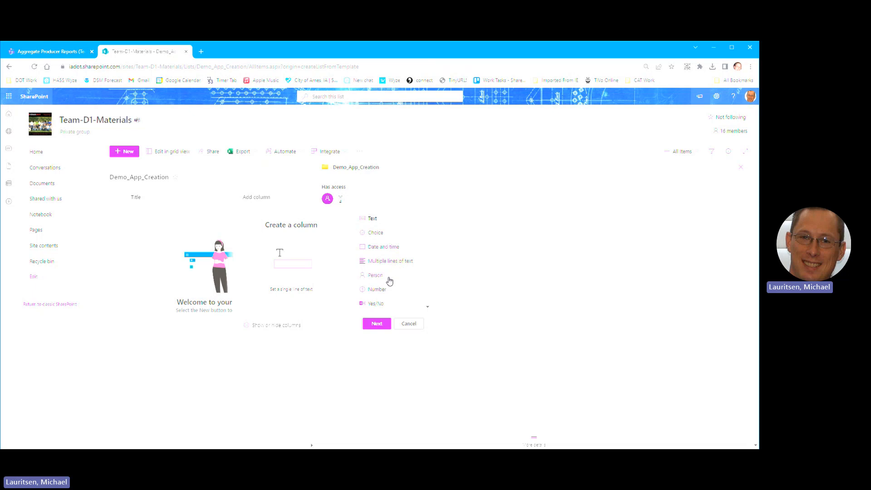
pyautogui.click(408, 325)
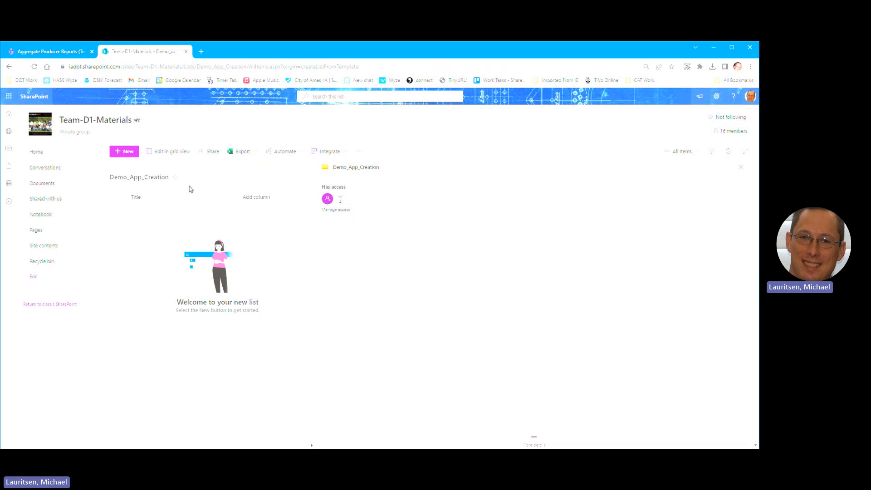
# Step: Rename the Title column to TestNum through Column settings
pyautogui.click(162, 205)
pyautogui.moveTo(165, 272)
pyautogui.click(210, 265)
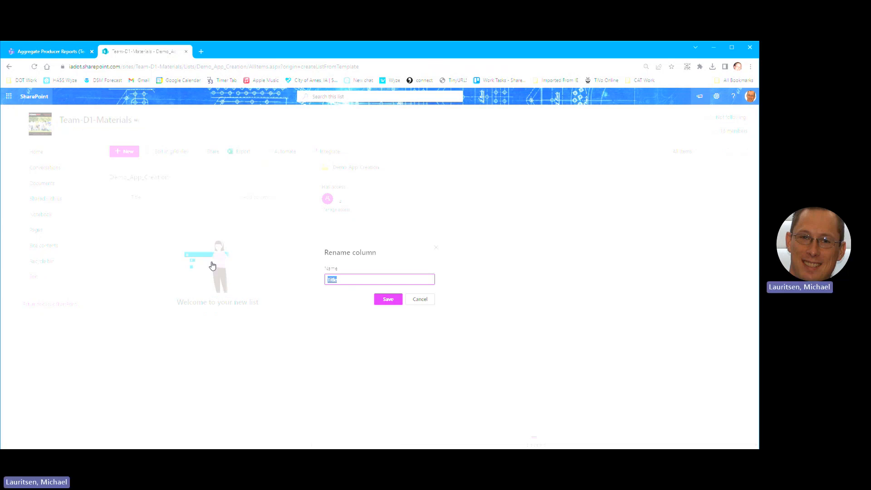
pyautogui.write('TestNum')
pyautogui.click(387, 299)
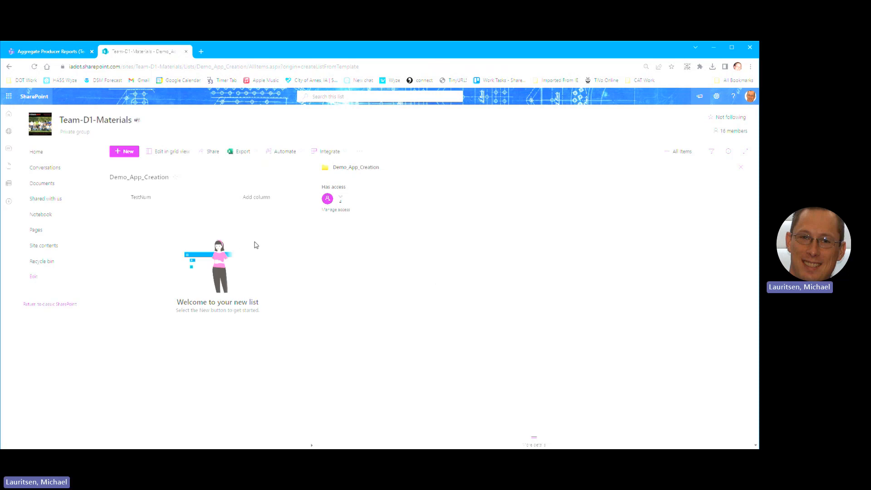
# Step: Add a single line of text column named Comments to the list
pyautogui.click(253, 201)
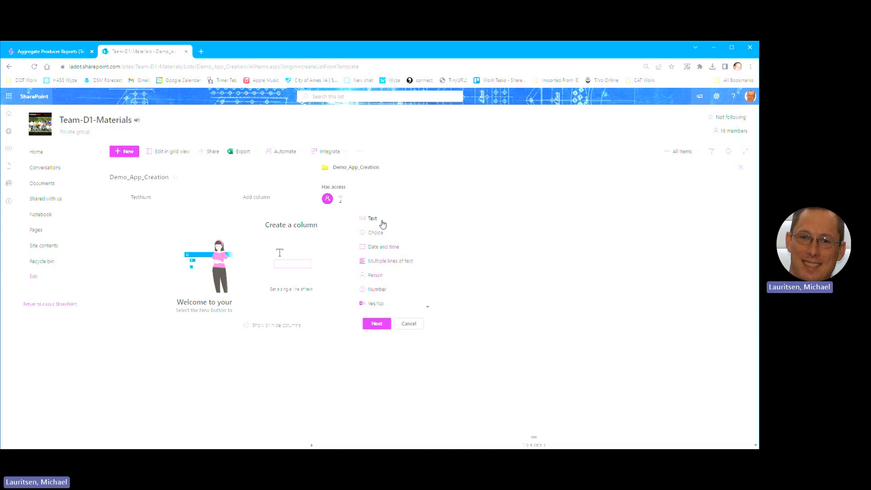
pyautogui.click(376, 323)
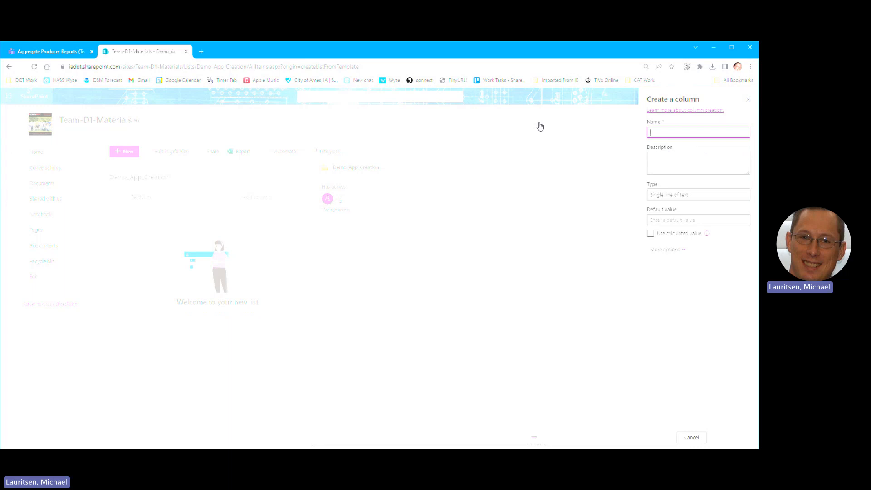
pyautogui.write('Comments')
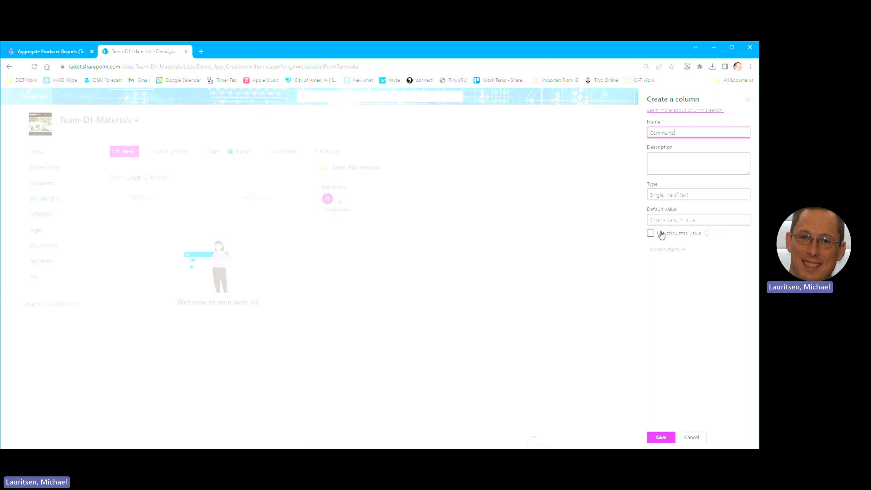
pyautogui.click(661, 438)
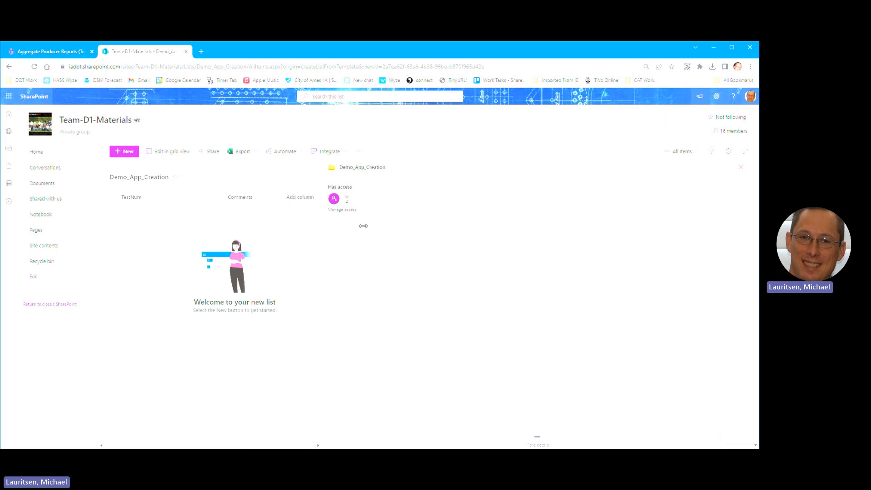
# Step: Start a new Choice column and name it Condition
pyautogui.click(313, 198)
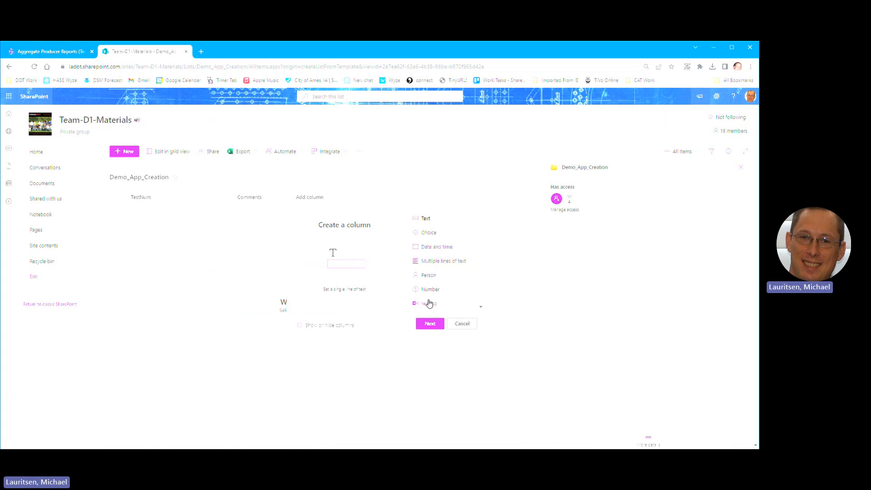
pyautogui.click(426, 240)
pyautogui.click(429, 324)
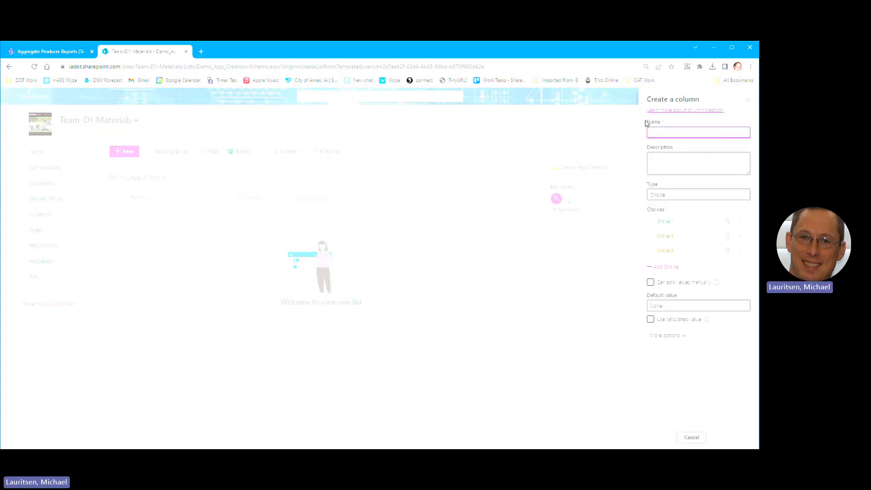
pyautogui.write('Condition')
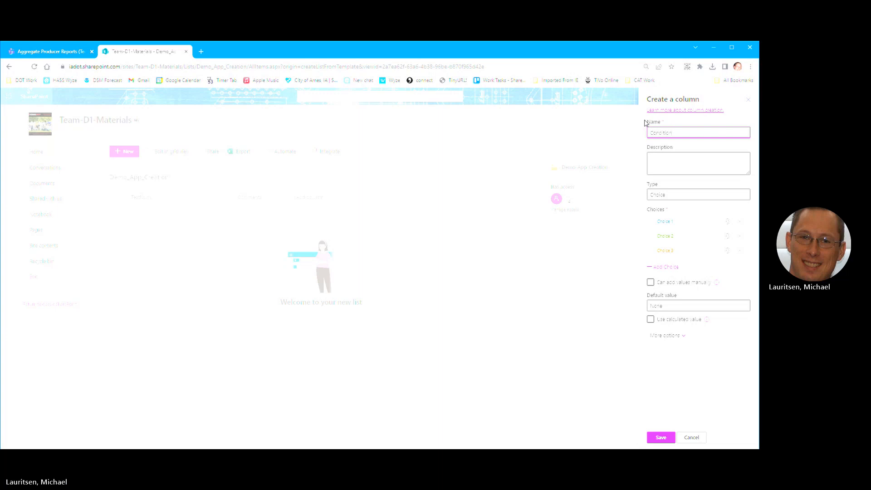
# Step: Enter the choices Good, Average and Poor and save the column
pyautogui.click(664, 222)
pyautogui.write('Good')
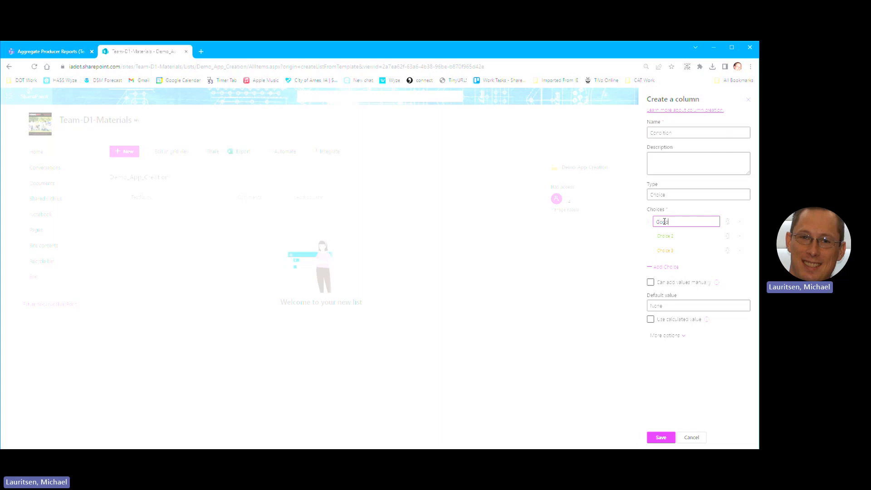
pyautogui.click(667, 236)
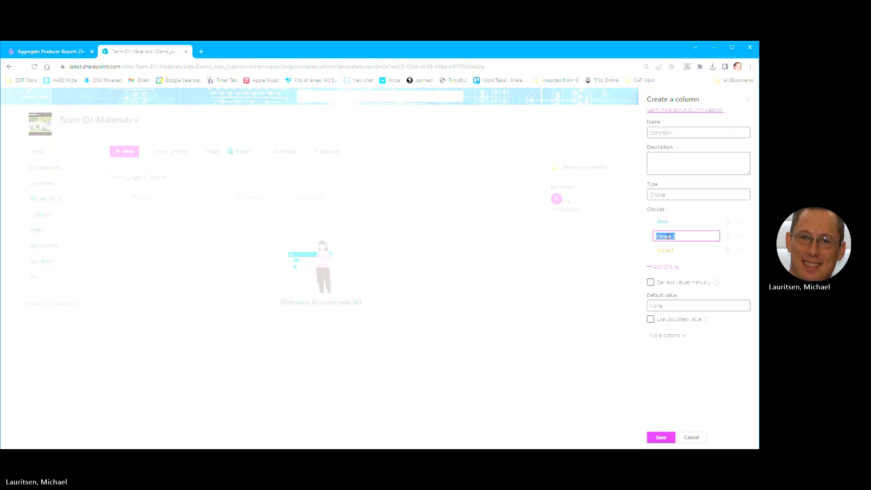
pyautogui.write('Averag')
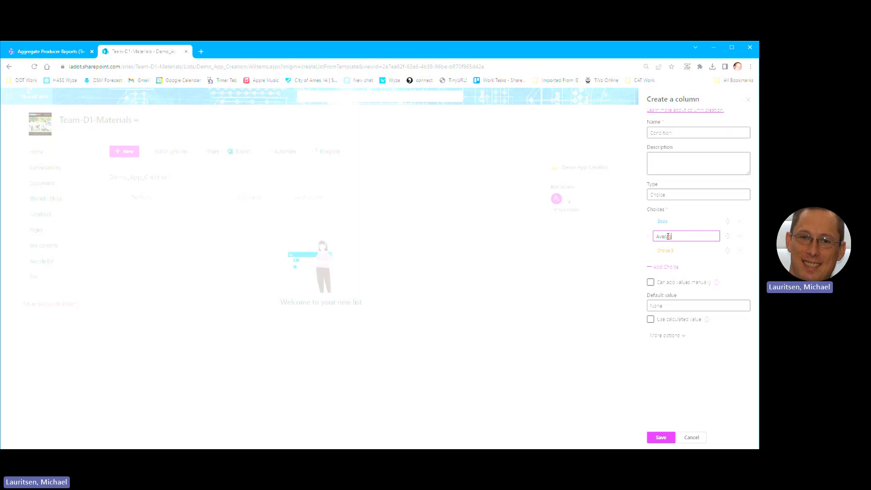
pyautogui.write('e')
pyautogui.press('Return')
pyautogui.write('Poor')
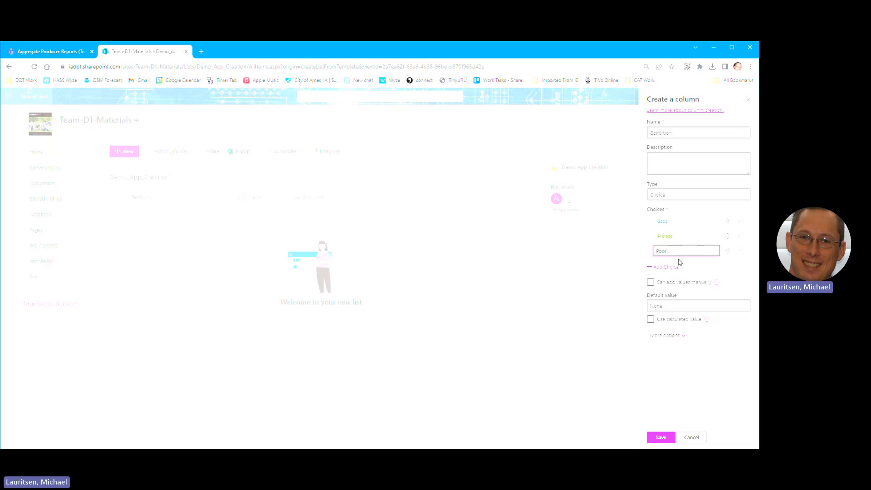
pyautogui.click(661, 438)
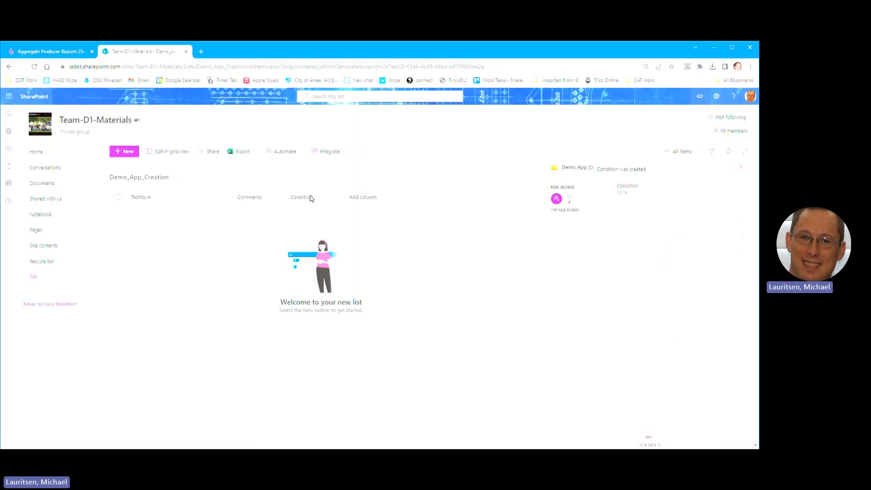
# Step: Add a Date and time column named InspectionDate with Today's date as default
pyautogui.click(362, 198)
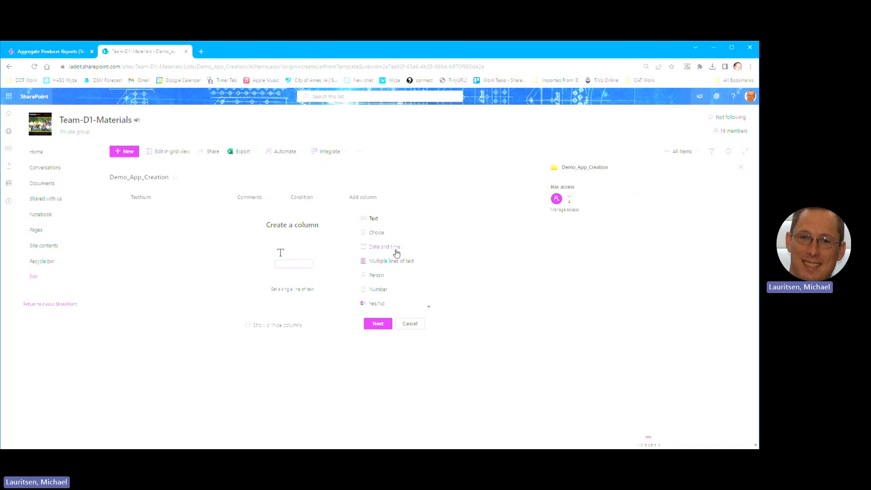
pyautogui.click(371, 327)
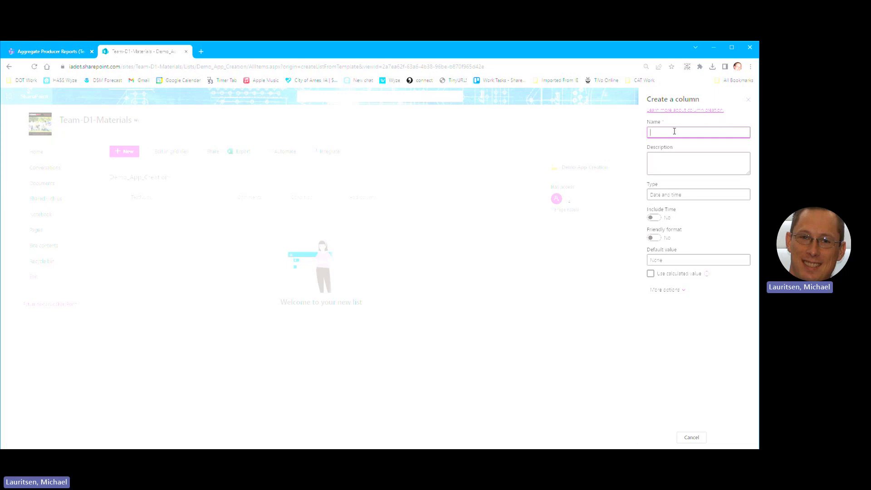
pyautogui.write('I')
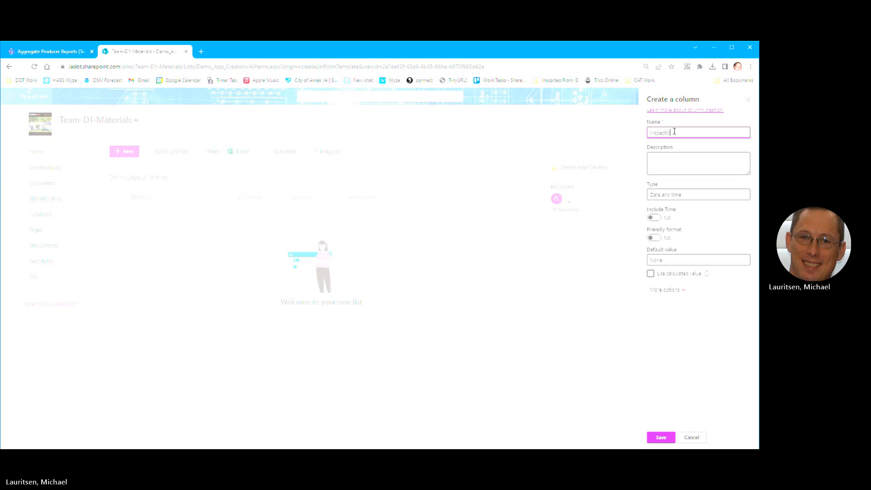
pyautogui.write('nspectionDate')
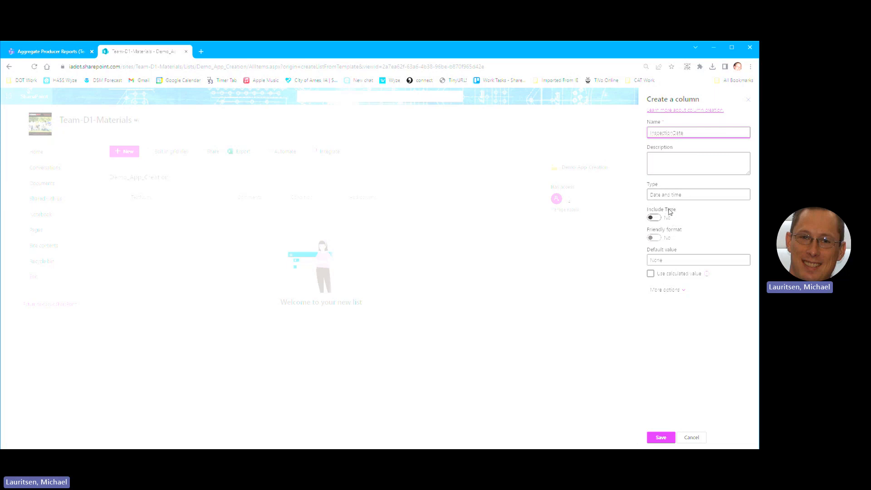
pyautogui.click(674, 262)
pyautogui.click(668, 286)
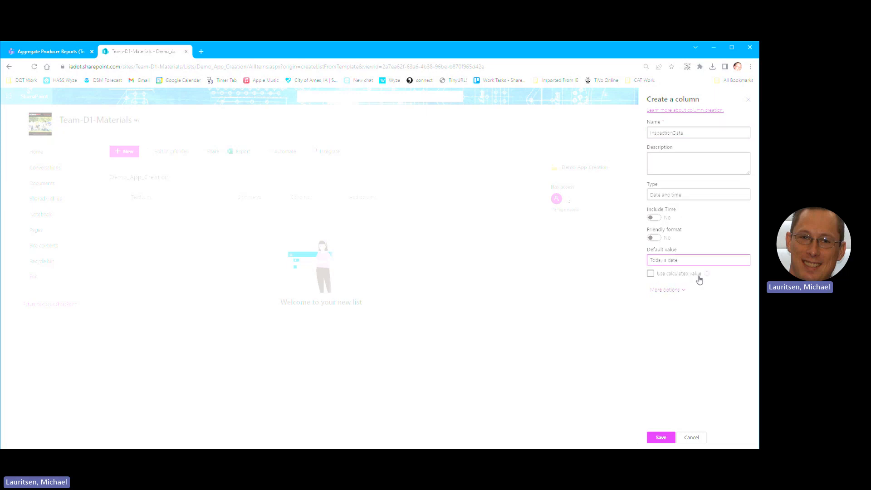
pyautogui.click(663, 438)
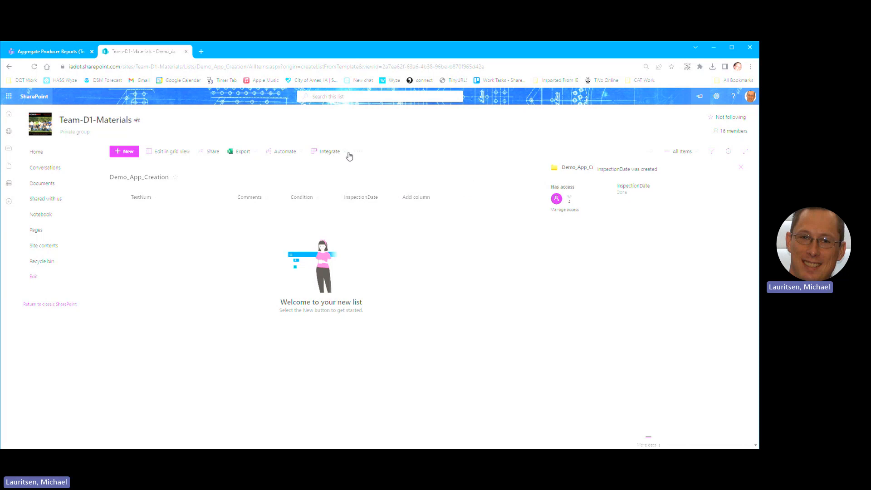
# Step: Start Integrate > Power Apps > Create an app and enter the name Demo_App
pyautogui.click(335, 156)
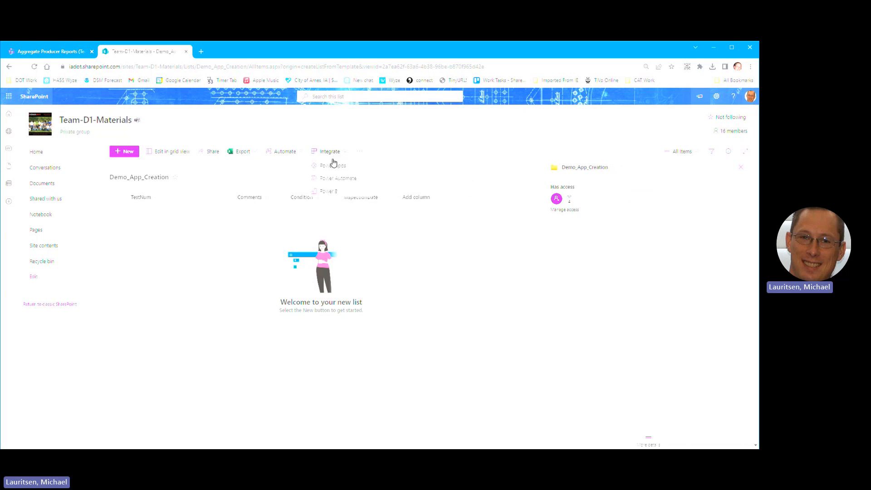
pyautogui.moveTo(335, 168)
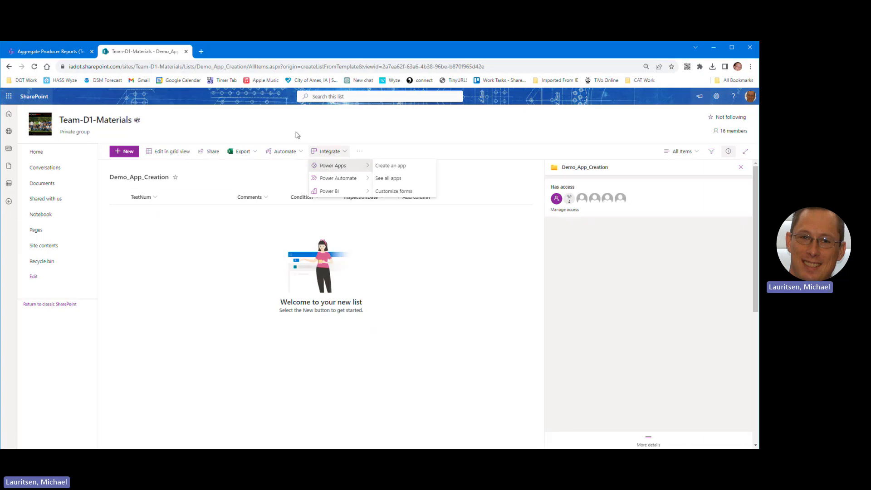
pyautogui.click(318, 130)
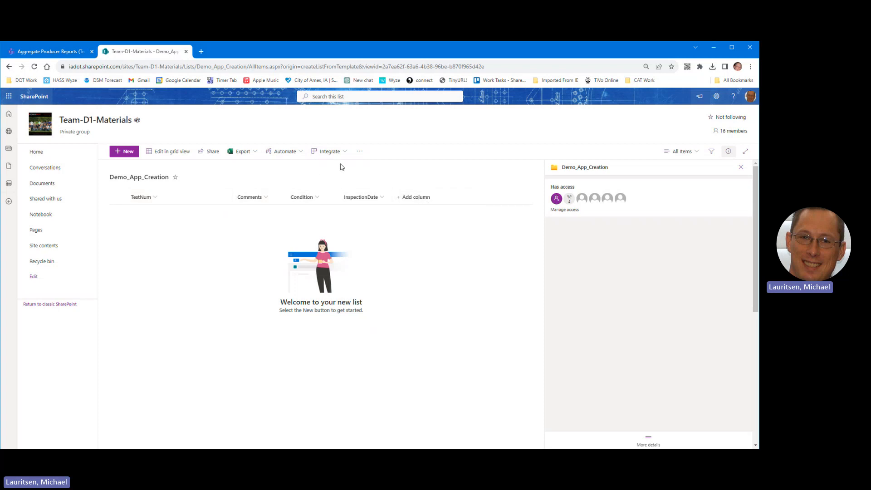
pyautogui.click(329, 151)
pyautogui.moveTo(339, 167)
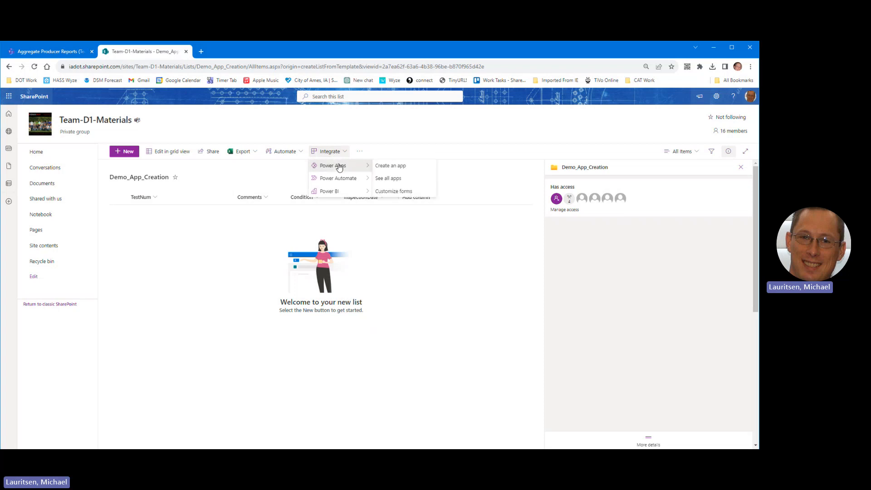
pyautogui.click(391, 166)
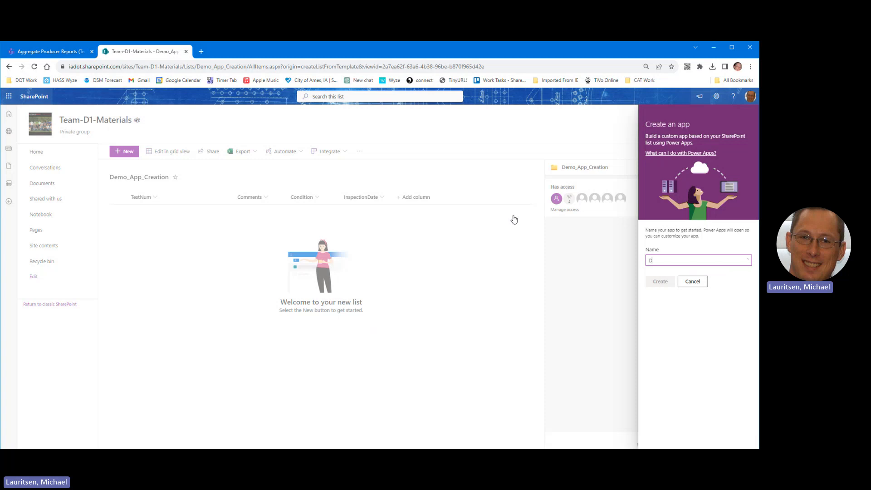
pyautogui.write('Demo')
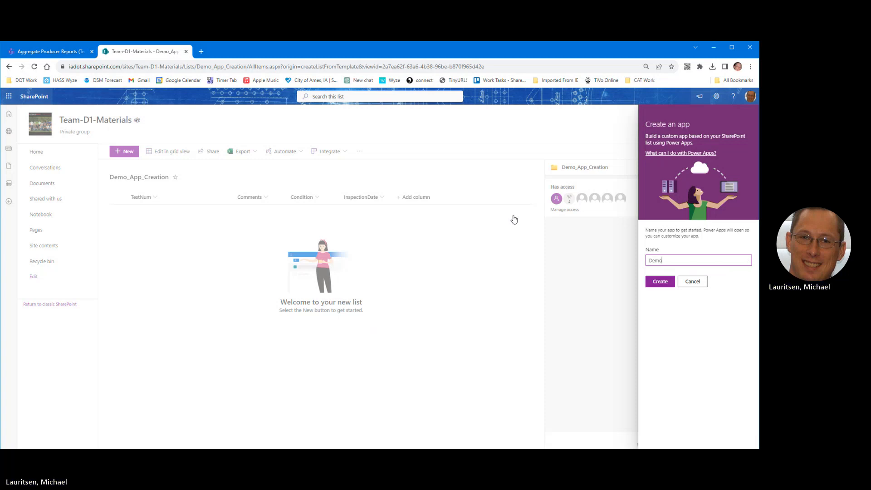
pyautogui.write('_App')
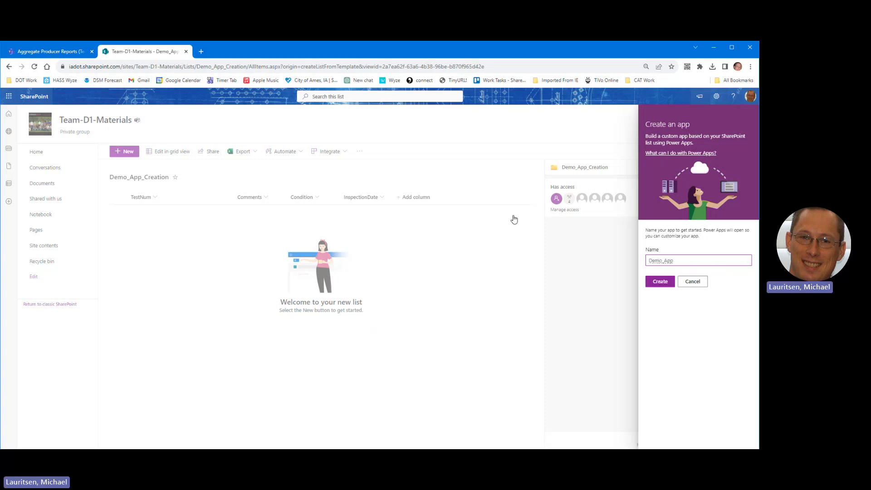
# Step: Create Demo_App so Power Apps Studio generates BrowseScreen1, DetailScreen1 and EditScreen1
pyautogui.click(662, 282)
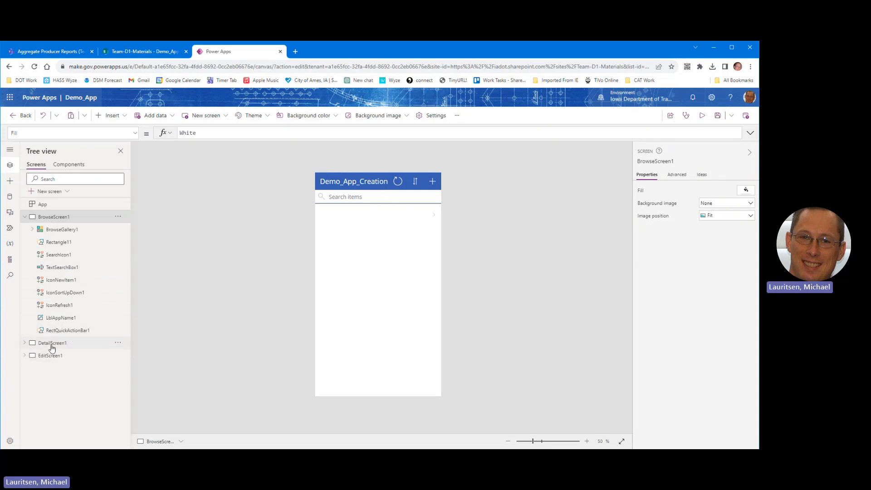
# Step: Review DetailScreen1 and EditScreen1 on the canvas, then run Demo_App in preview
pyautogui.click(51, 344)
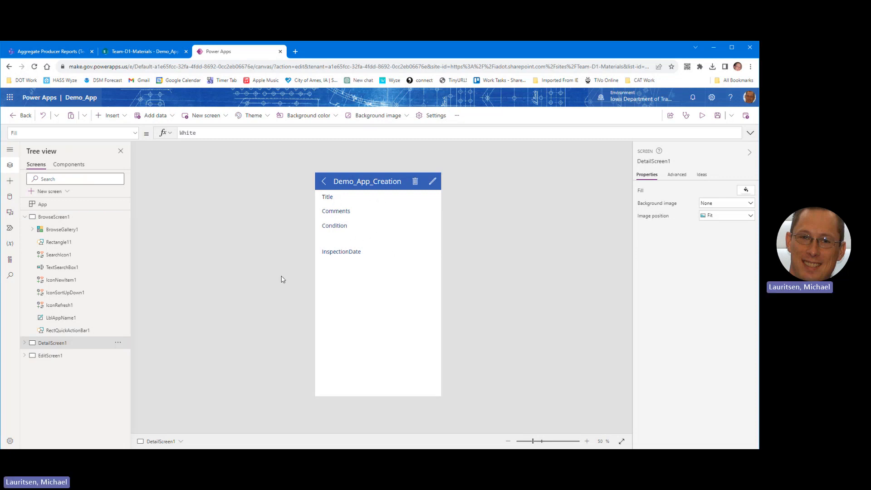
pyautogui.click(48, 358)
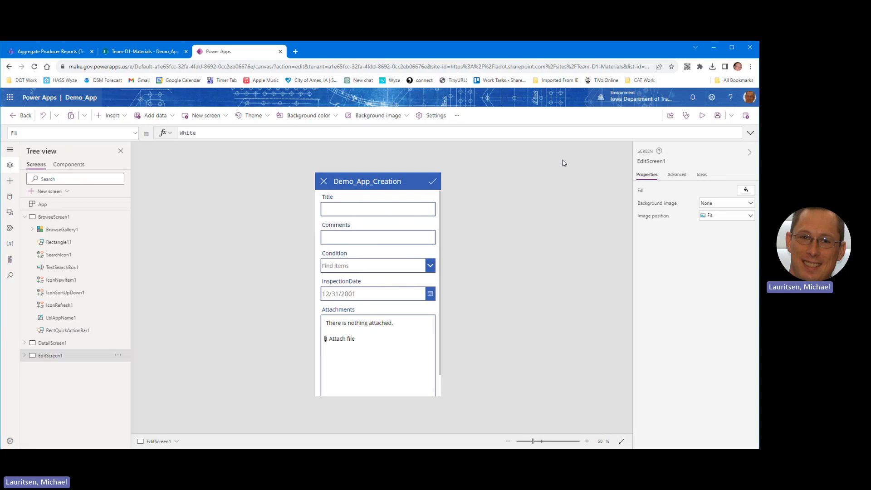
pyautogui.click(702, 116)
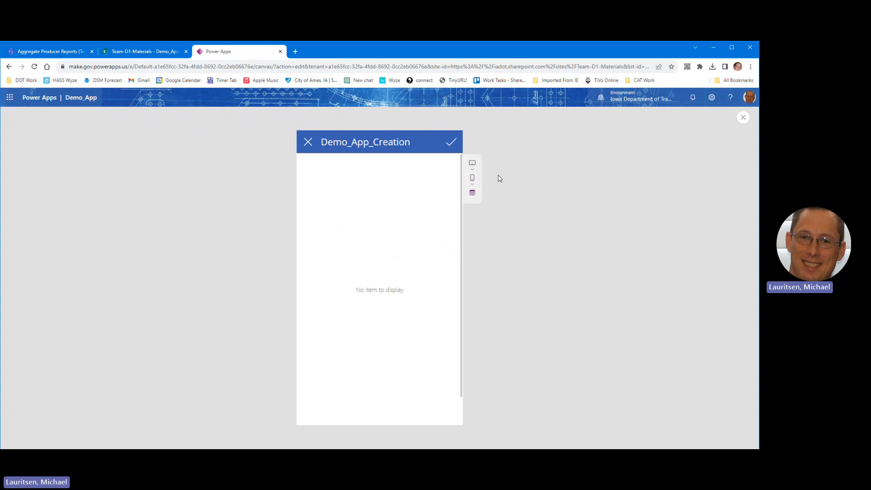
# Step: Try the preview as an Apple iPad 10.2" and an iPhone SE, then remove the device frame
pyautogui.click(474, 164)
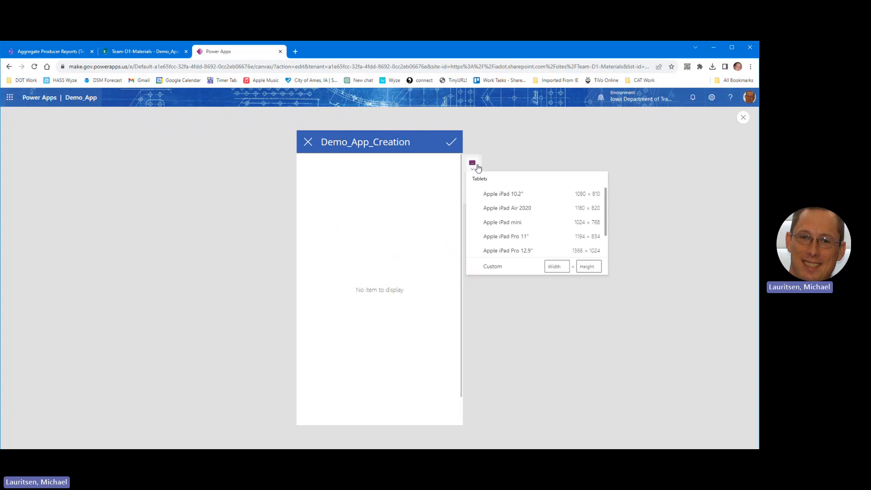
pyautogui.click(509, 200)
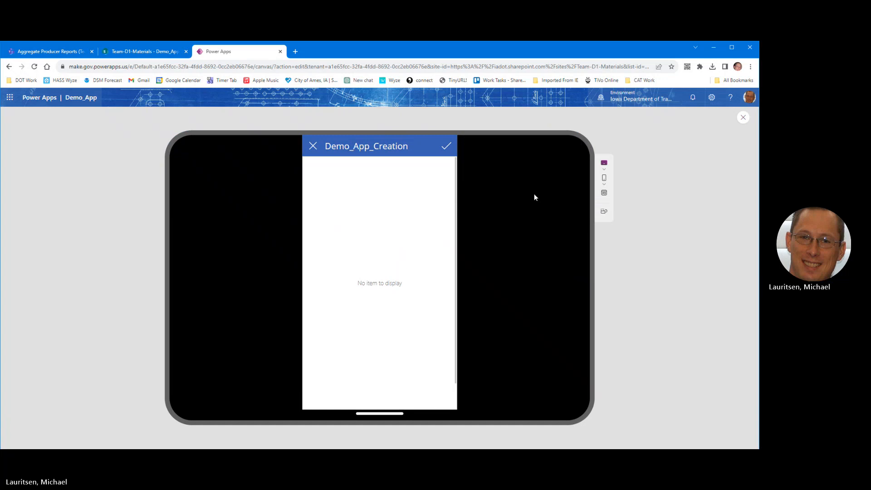
pyautogui.click(604, 178)
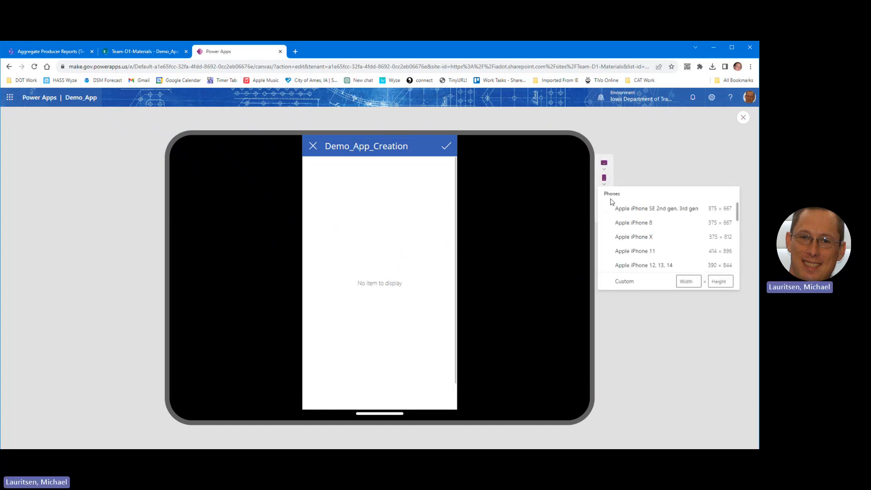
pyautogui.click(632, 210)
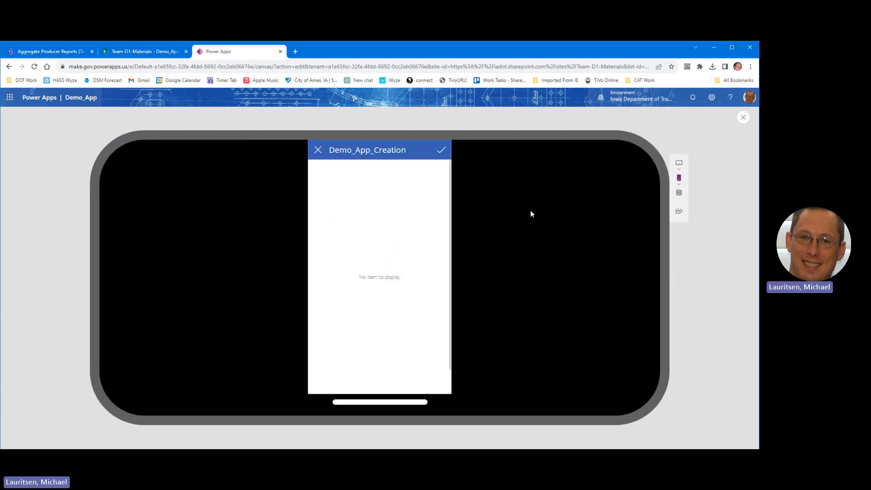
pyautogui.click(680, 178)
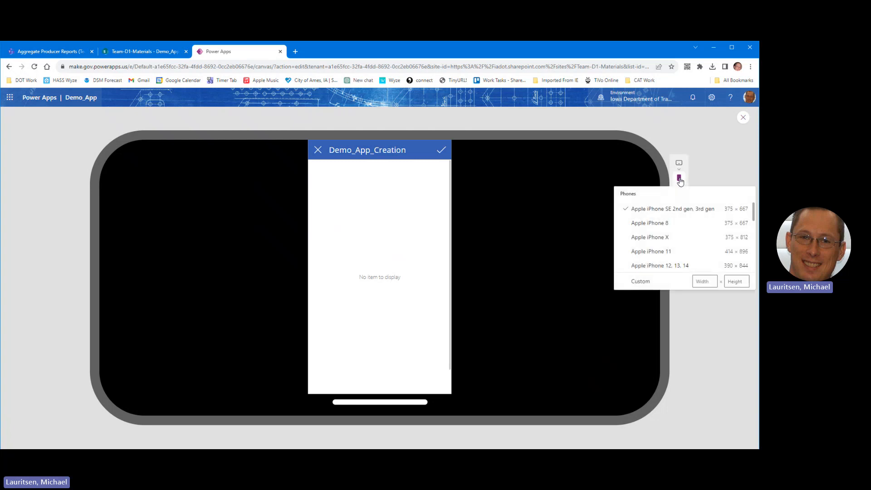
pyautogui.click(670, 211)
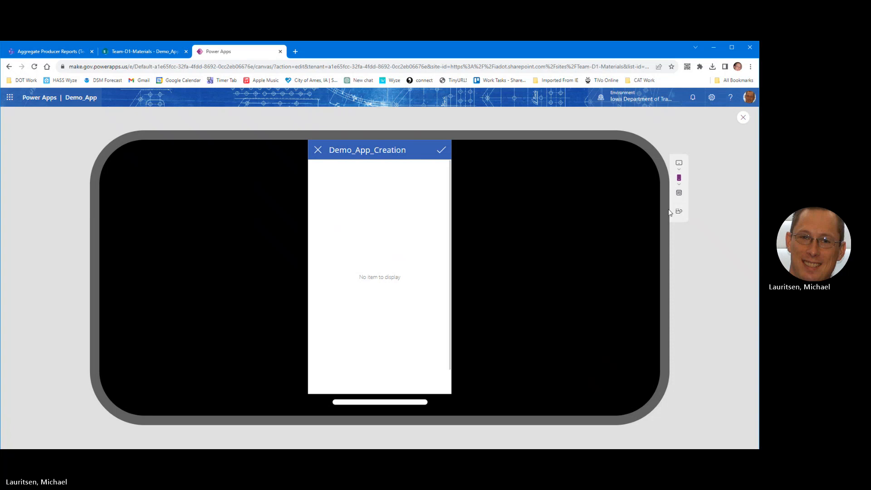
pyautogui.click(679, 193)
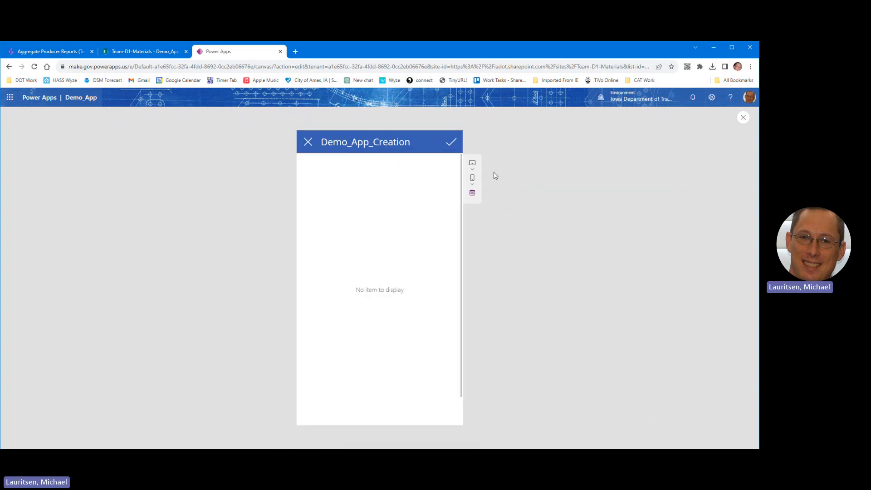
# Step: Preview at iPhone SE, then iPhone 12, 13, 14, back to iPhone SE, and exit the preview
pyautogui.click(473, 178)
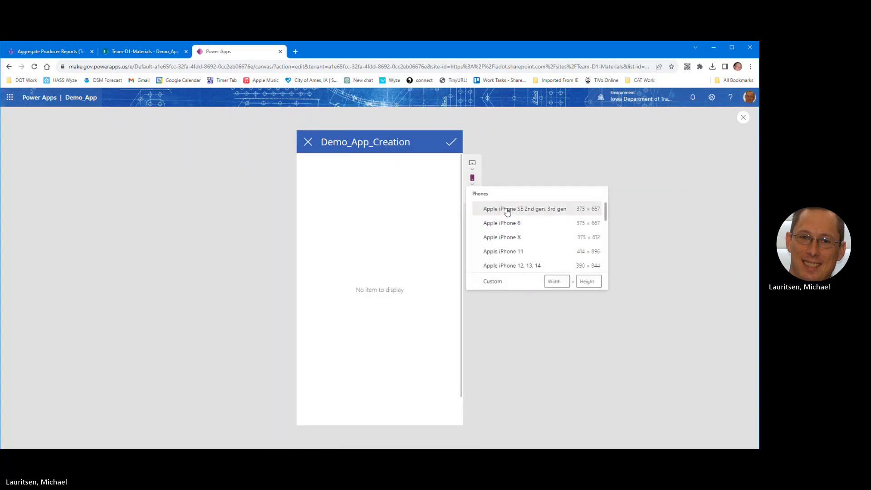
pyautogui.click(508, 211)
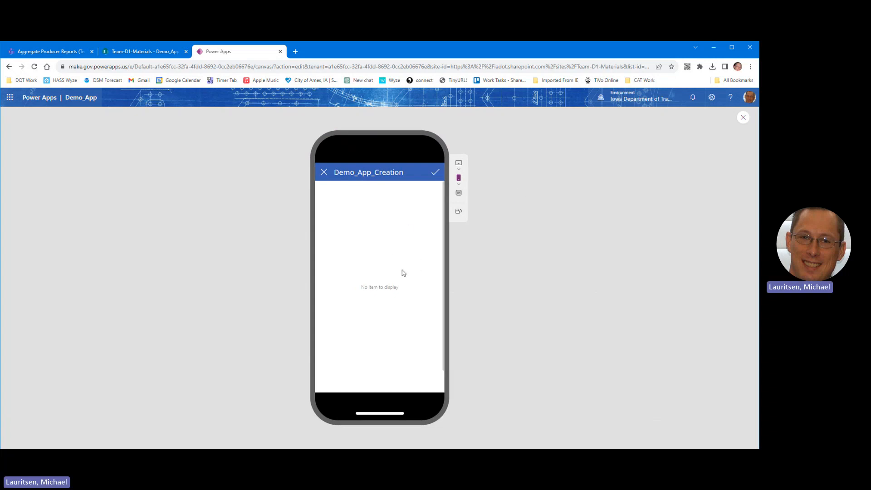
pyautogui.click(459, 178)
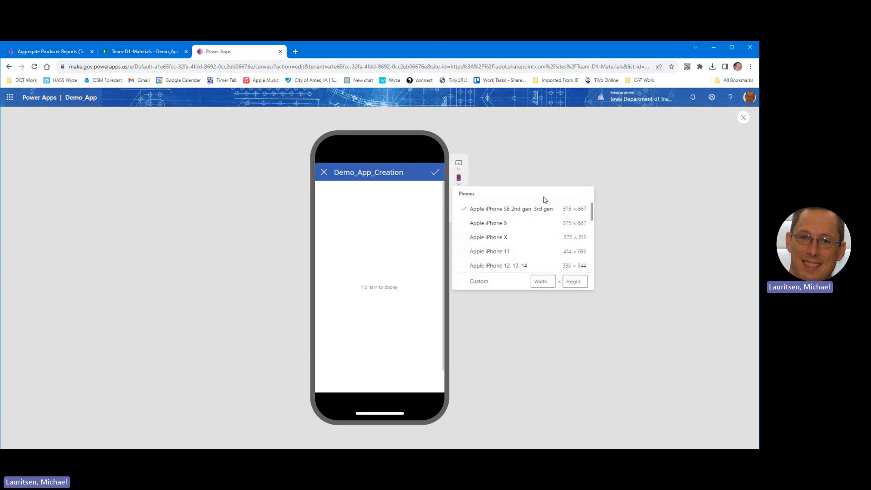
pyautogui.click(513, 266)
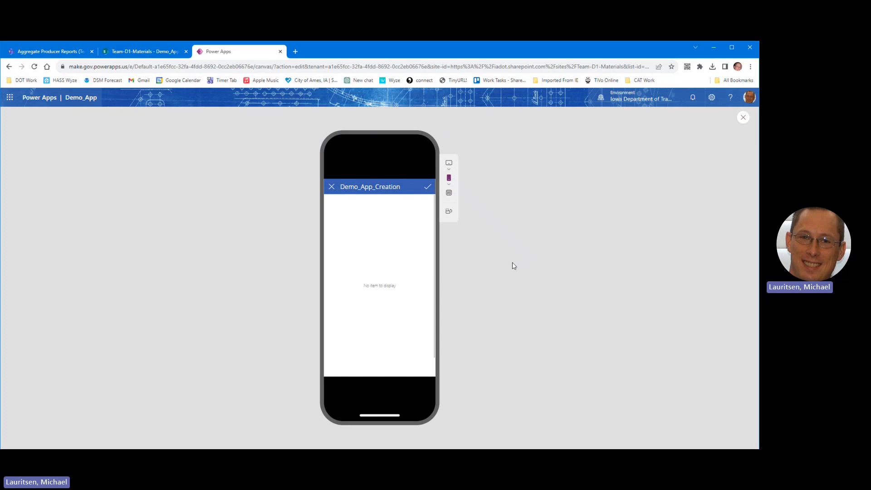
pyautogui.click(449, 178)
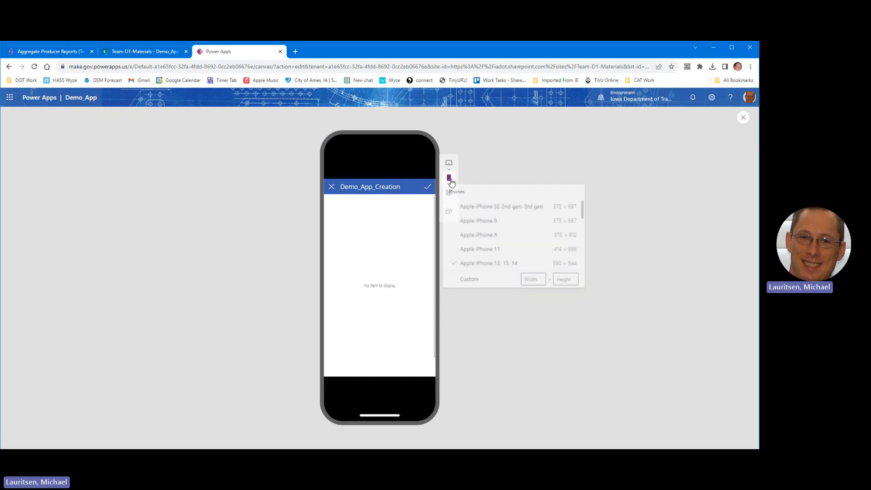
pyautogui.click(477, 209)
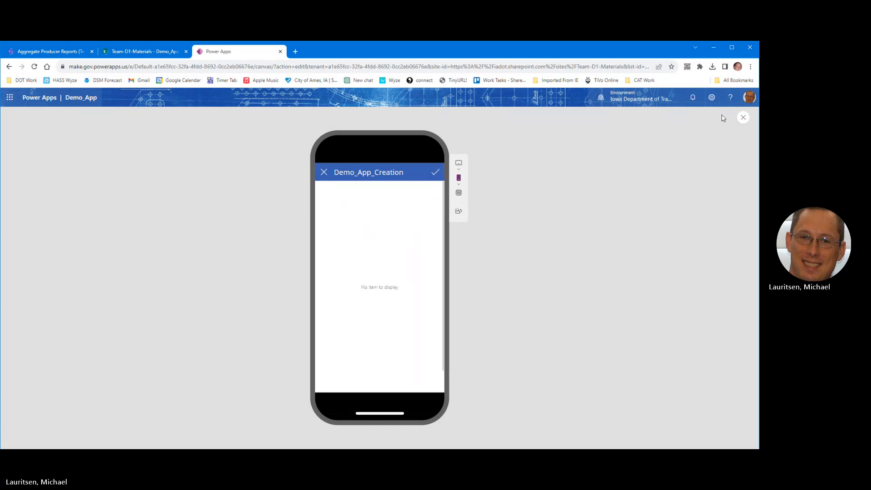
pyautogui.click(742, 118)
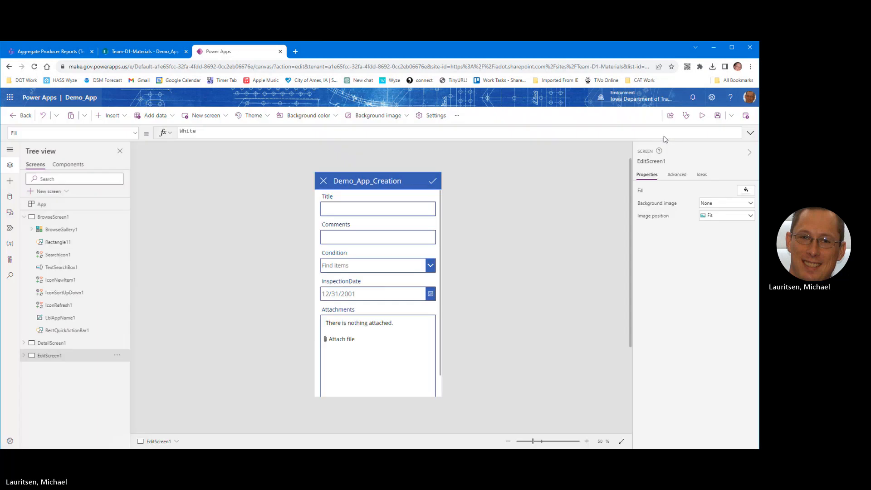
# Step: Run Demo_App in preview from BrowseScreen1 and start a new item with the + icon
pyautogui.click(51, 219)
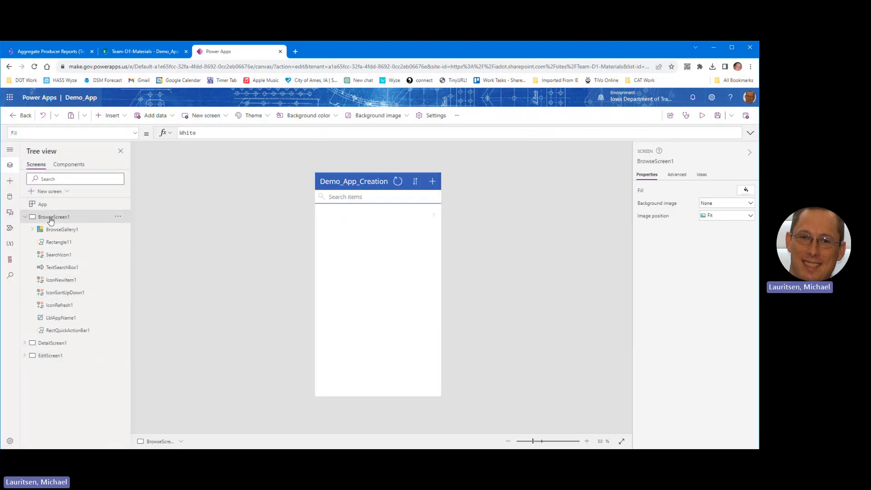
pyautogui.click(702, 118)
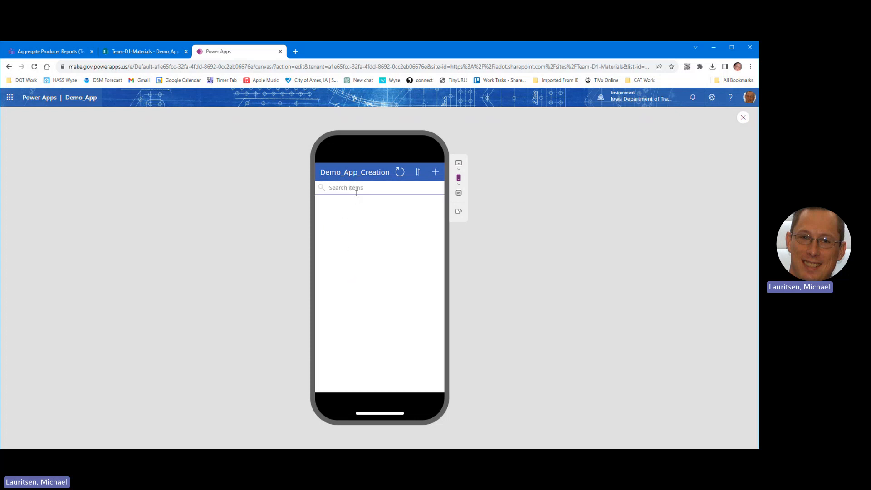
pyautogui.click(436, 174)
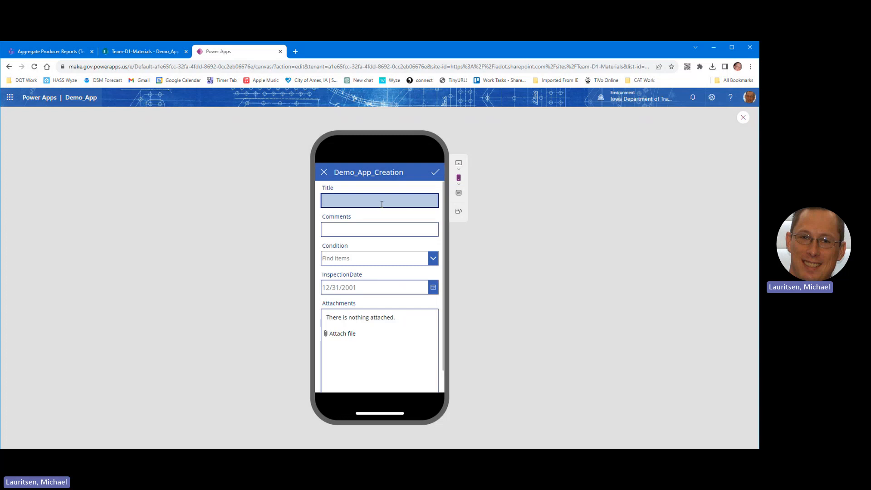
pyautogui.click(348, 195)
pyautogui.click(352, 197)
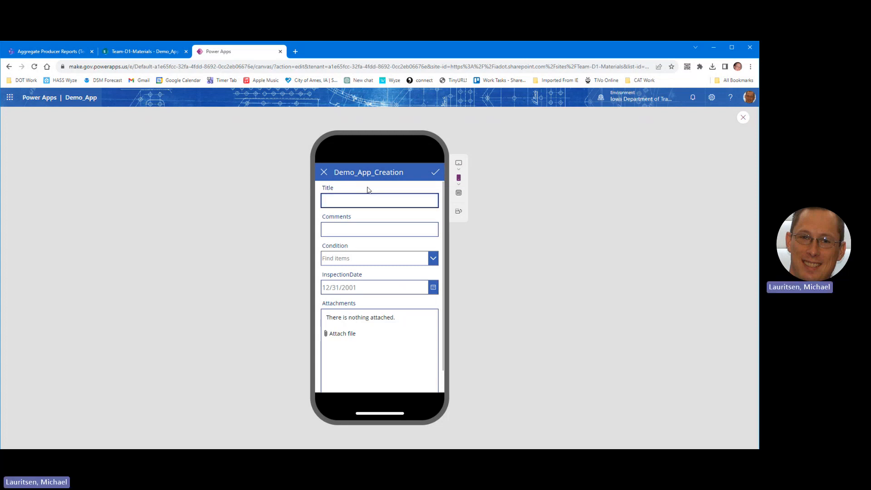
pyautogui.write('1m')
pyautogui.press('BackSpace')
pyautogui.write('ML20231027001')
pyautogui.click(347, 230)
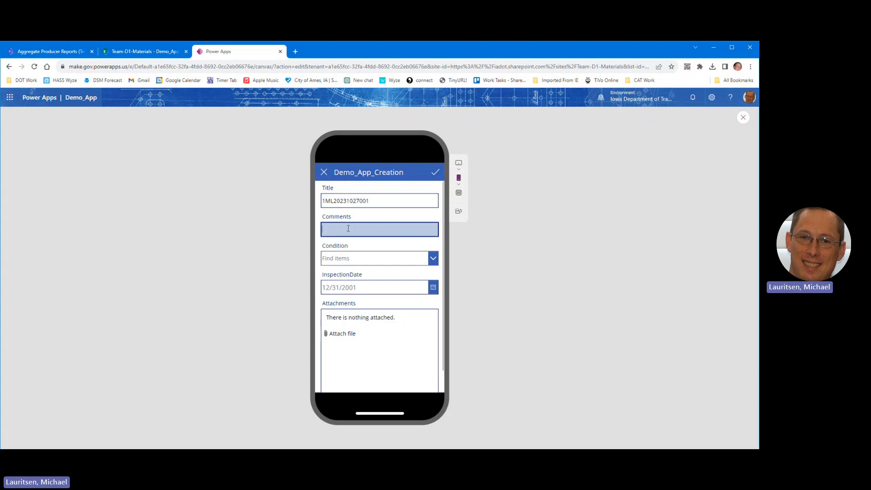
pyautogui.write('W')
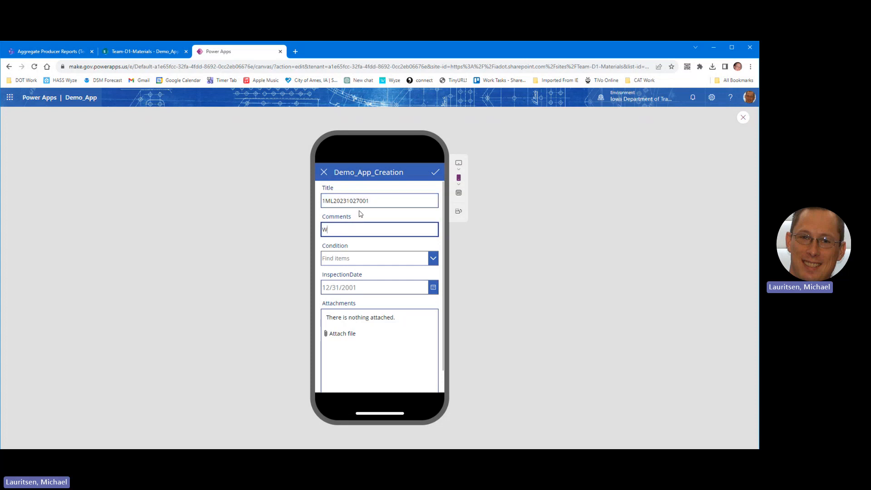
pyautogui.write('ow this l')
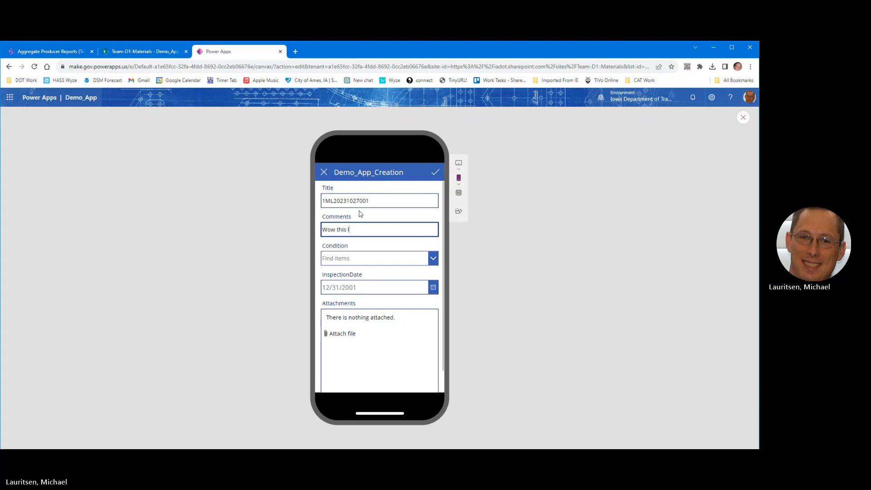
pyautogui.write('ooks good for being 10 years old')
# Step: Set Condition to Good and InspectionDate to 10/27/2023, then try adding an attachment
pyautogui.press('Tab')
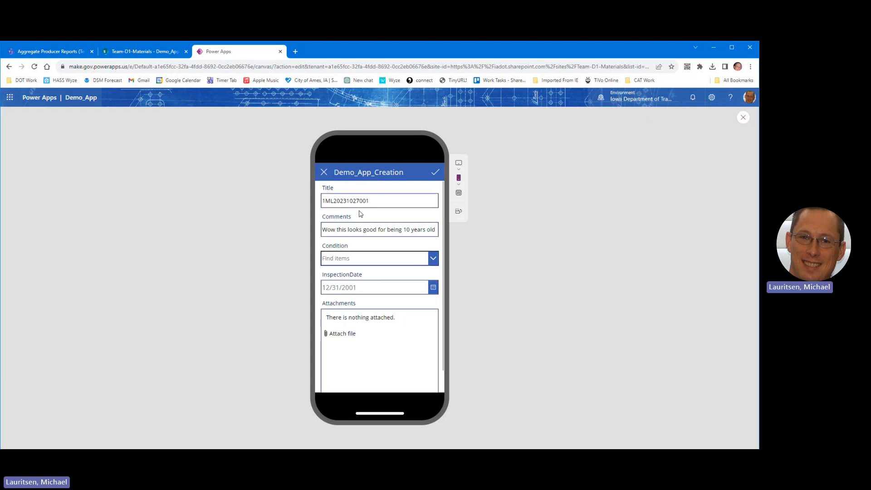
pyautogui.click(435, 259)
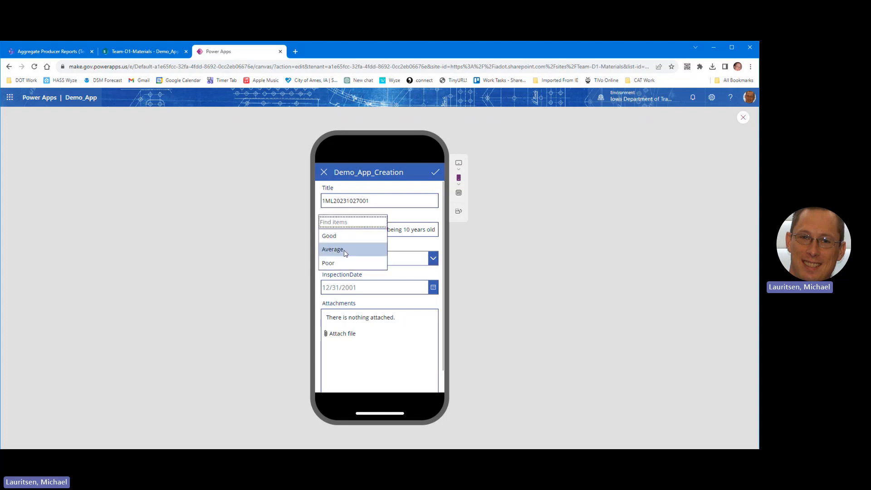
pyautogui.click(345, 236)
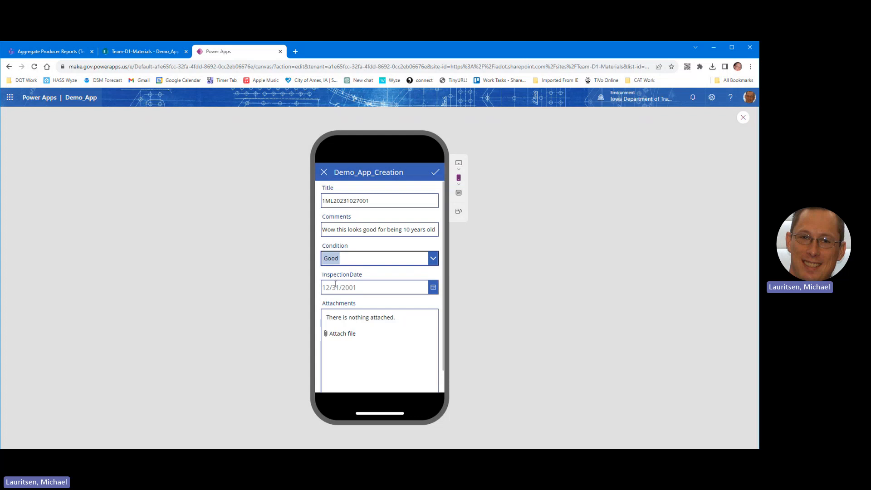
pyautogui.click(366, 287)
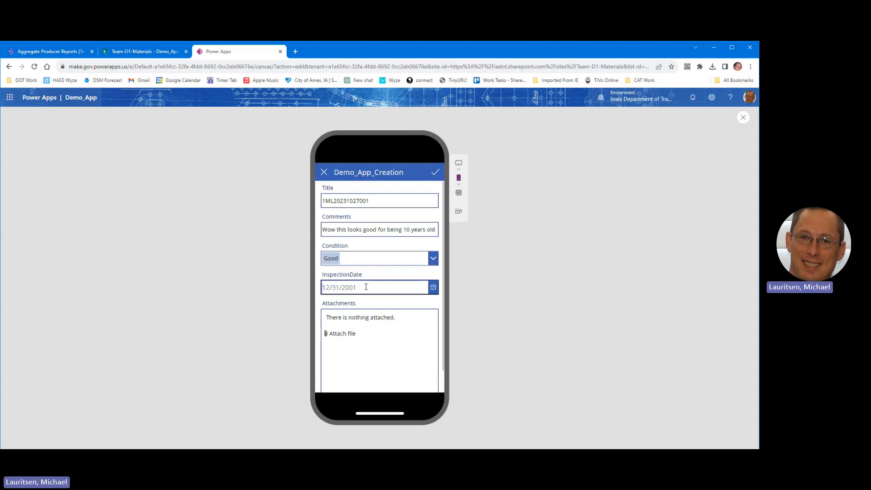
pyautogui.click(434, 289)
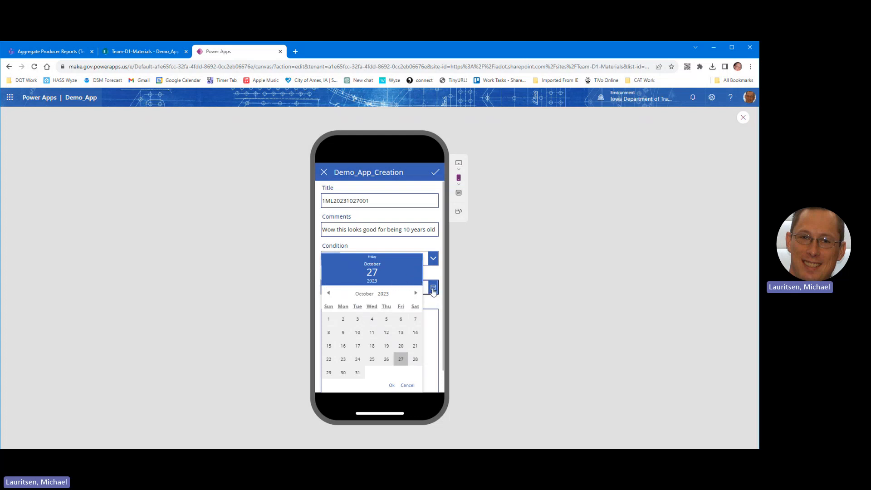
pyautogui.click(401, 360)
pyautogui.click(391, 386)
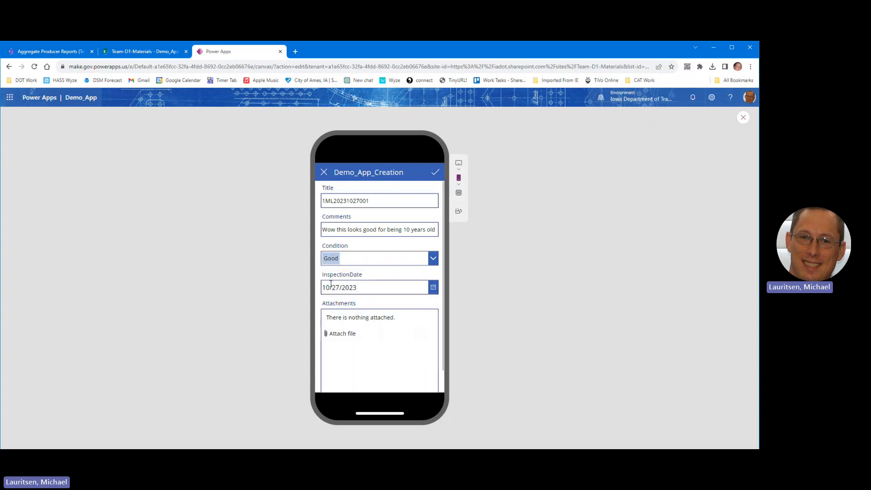
pyautogui.click(343, 336)
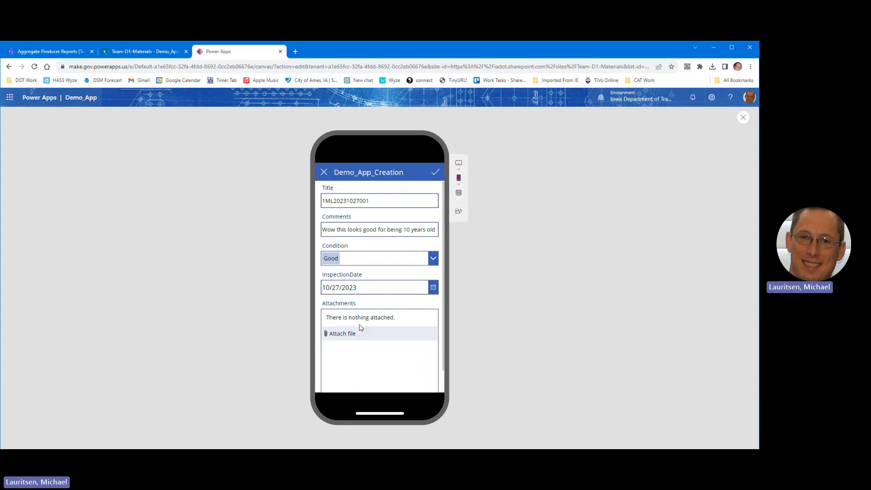
pyautogui.click(436, 174)
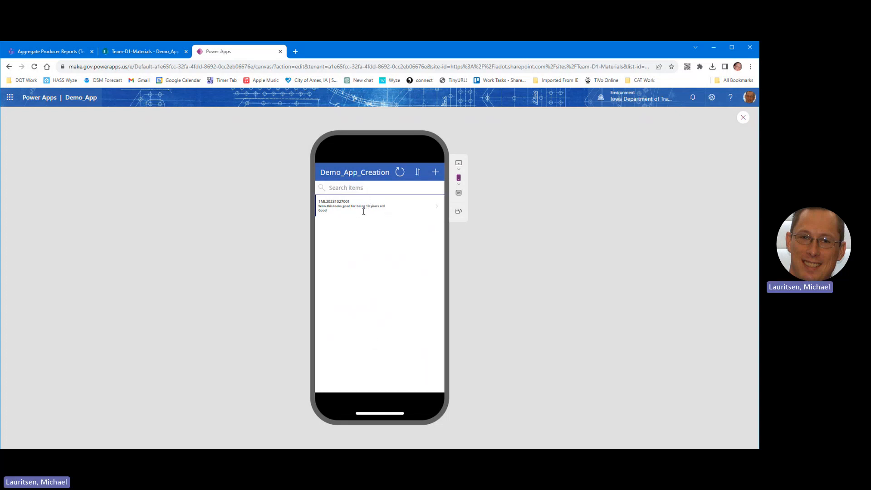
pyautogui.click(356, 188)
pyautogui.moveTo(319, 201); pyautogui.dragTo(328, 201)
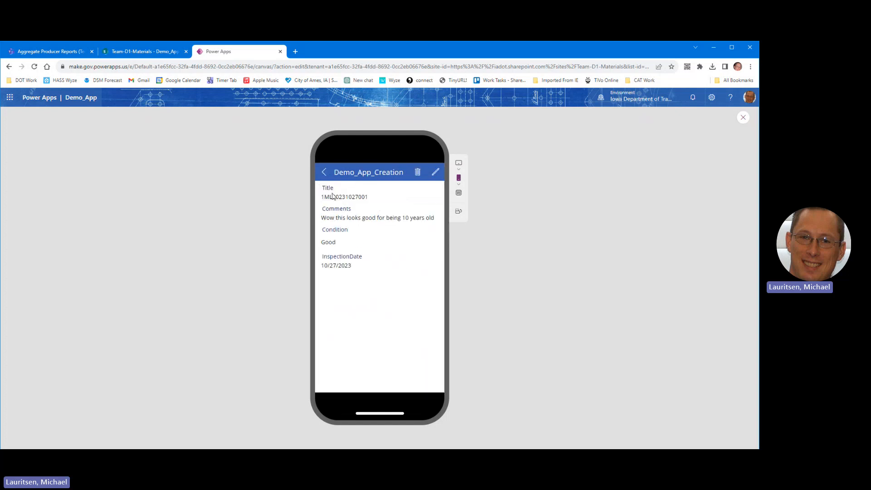
pyautogui.click(323, 173)
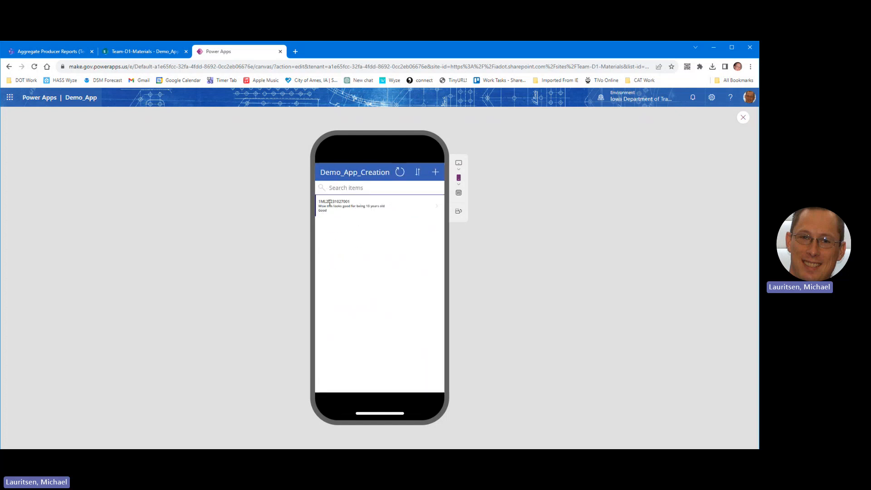
# Step: Search items for '7001', clear the search, open the item's details and go back
pyautogui.click(354, 187)
pyautogui.doubleClick(343, 186)
pyautogui.write('7001')
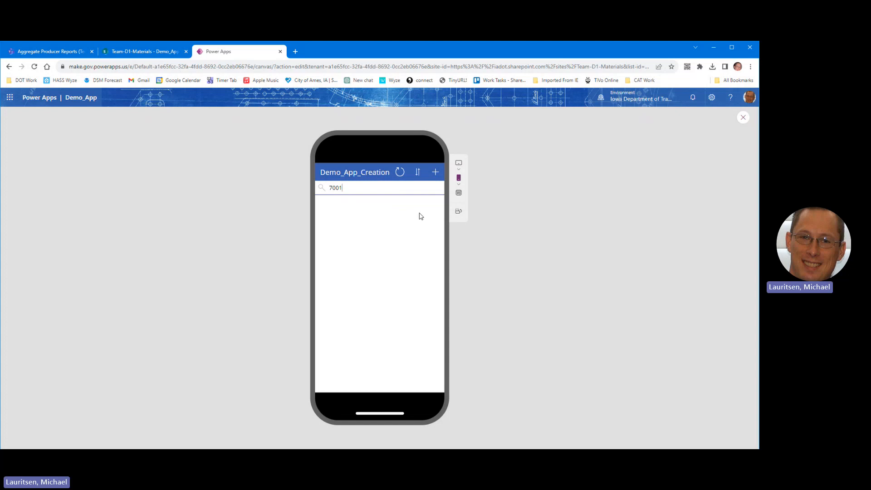
pyautogui.doubleClick(361, 190)
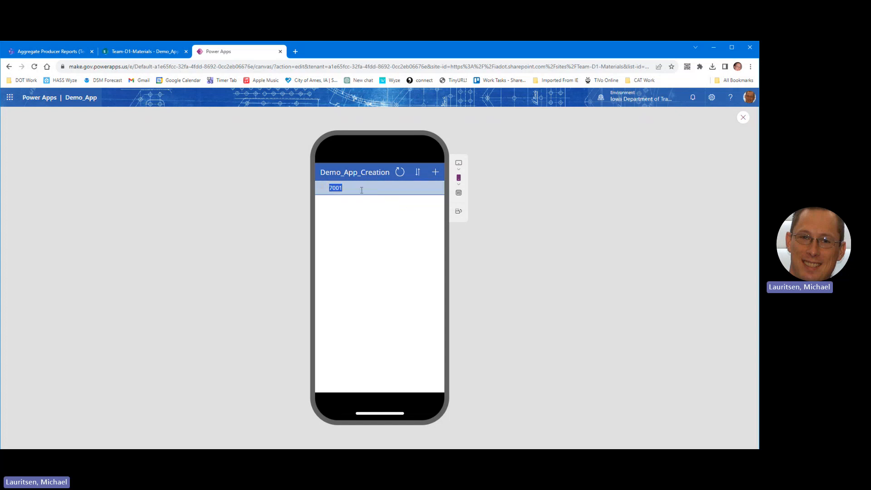
pyautogui.press('BackSpace')
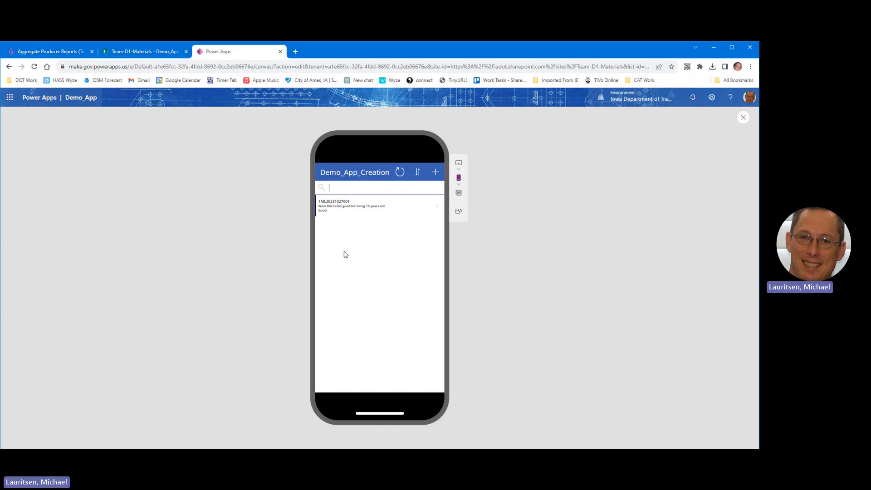
pyautogui.click(360, 207)
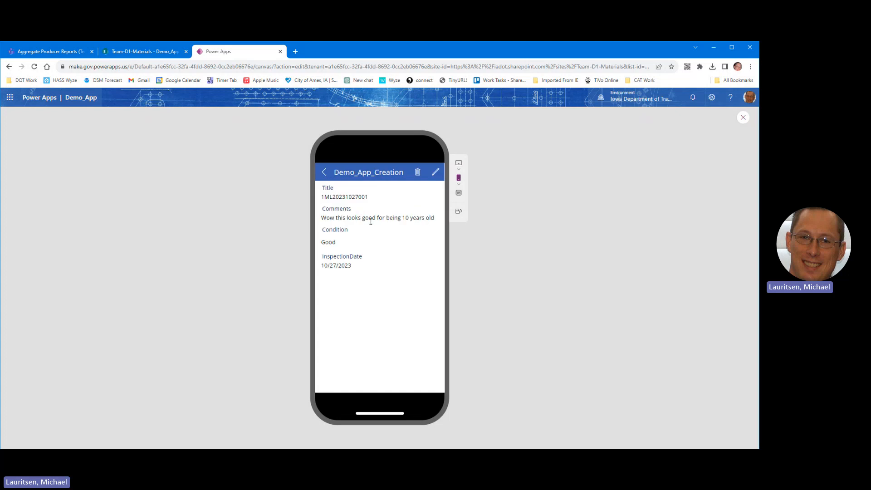
pyautogui.click(325, 175)
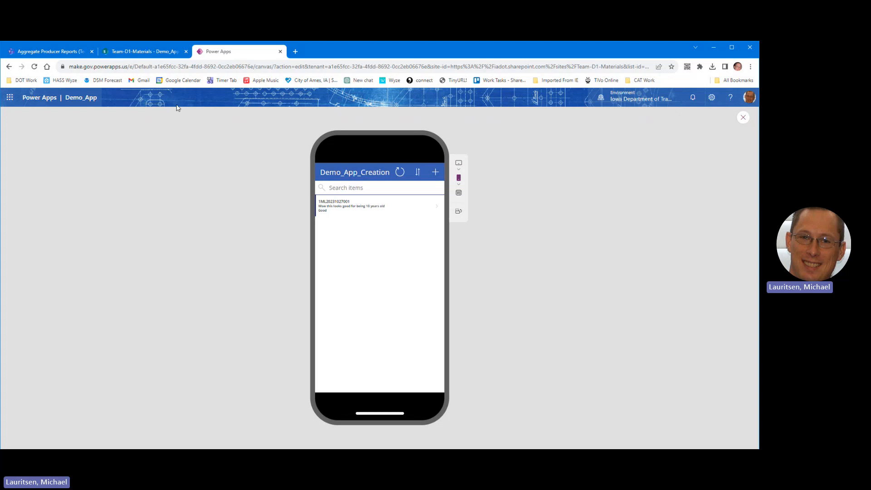
pyautogui.click(140, 52)
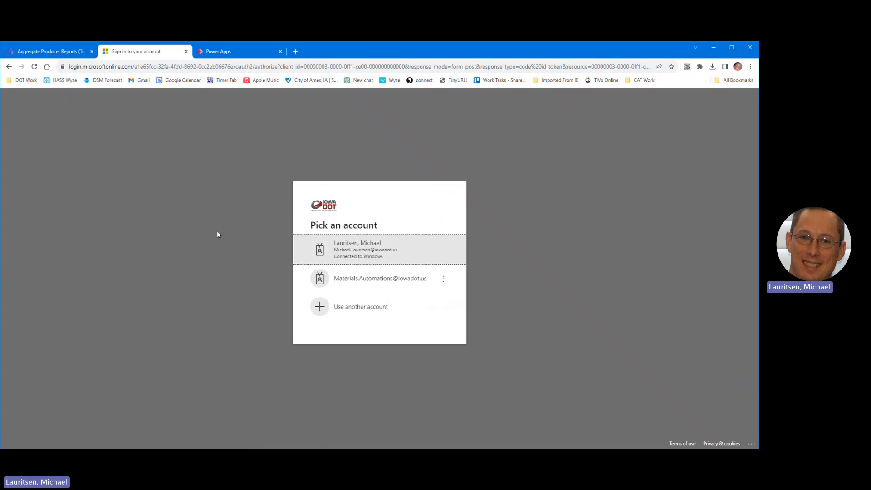
pyautogui.click(365, 253)
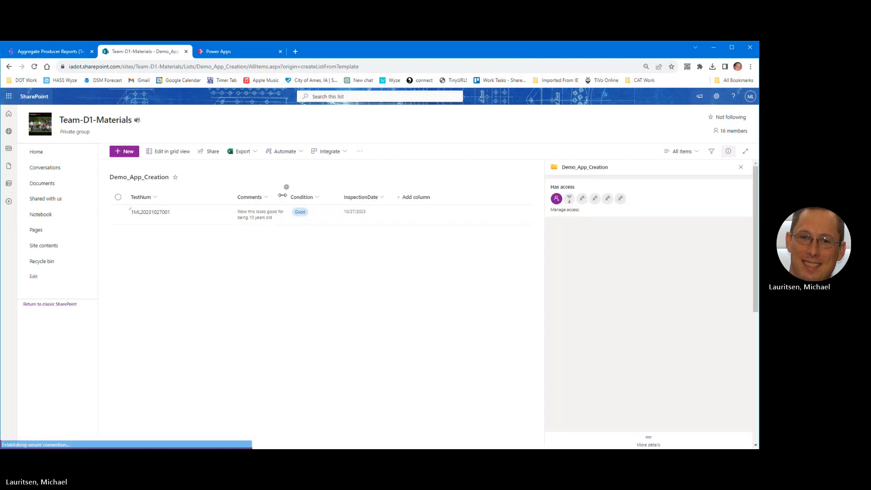
pyautogui.moveTo(366, 197); pyautogui.dragTo(368, 197)
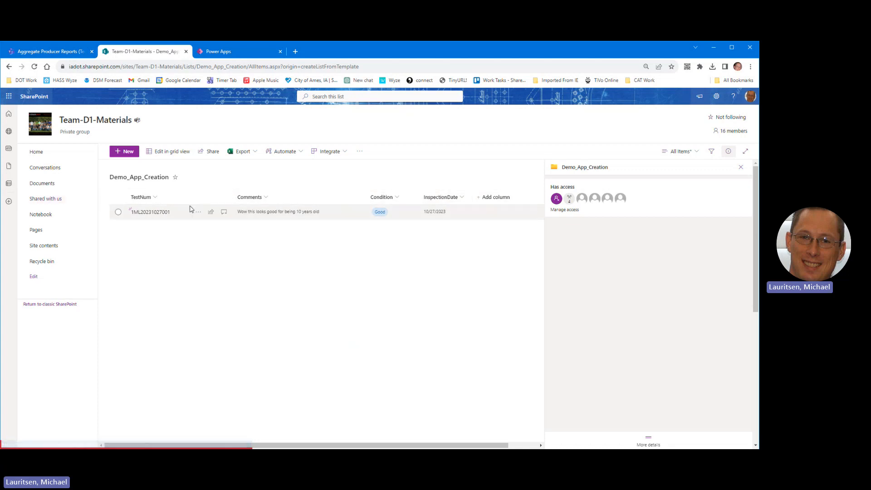
pyautogui.click(247, 53)
pyautogui.click(157, 50)
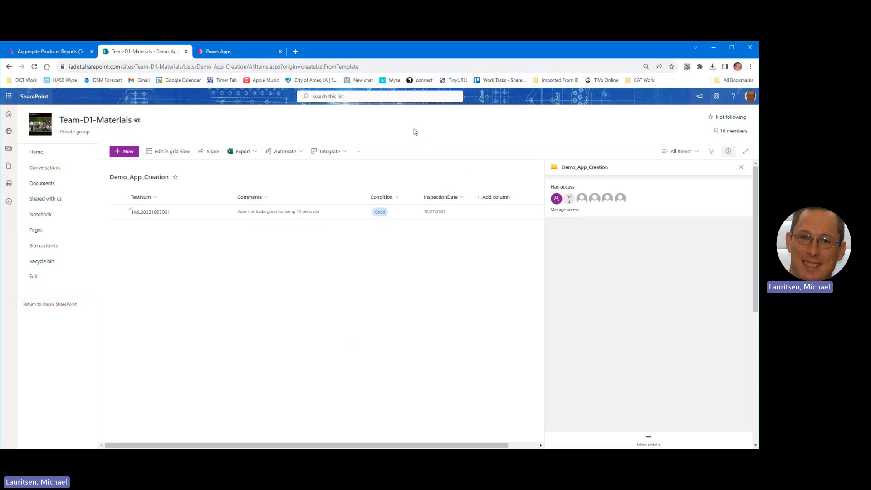
pyautogui.click(221, 52)
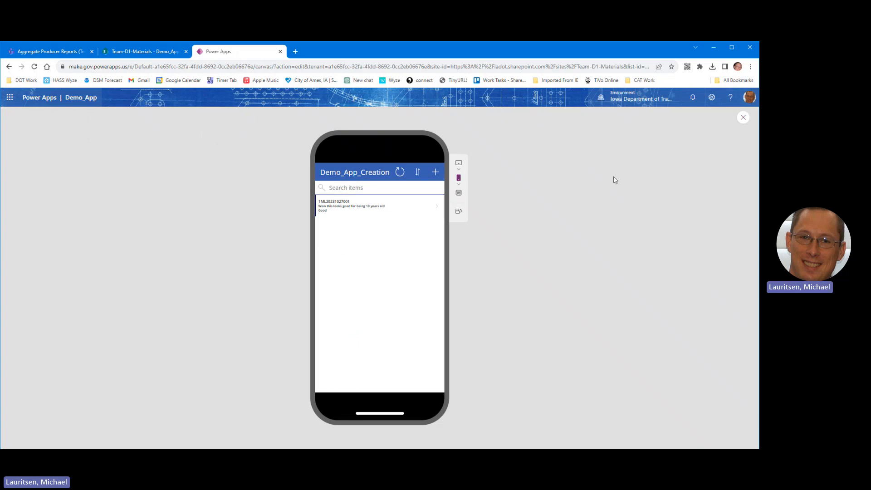
# Step: Exit preview, save Demo_App, and display EditScreen1 after selecting BrowseGallery1 and BrowseScreen1
pyautogui.click(742, 118)
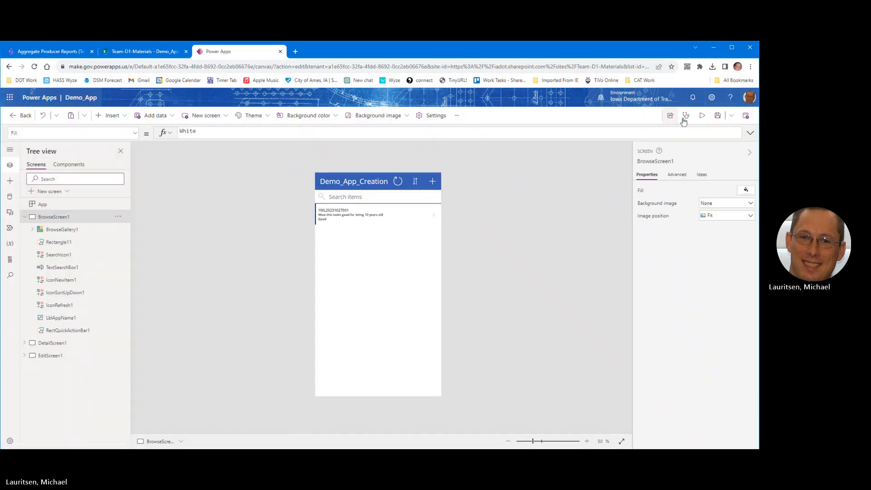
pyautogui.click(718, 115)
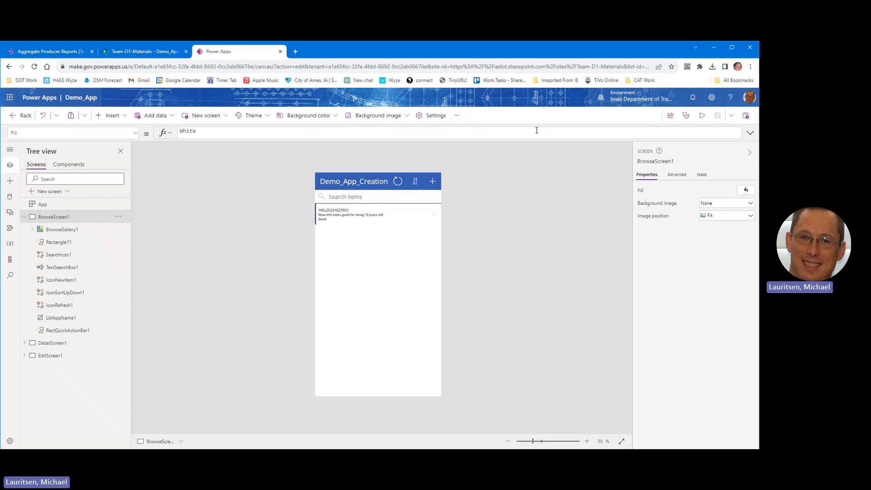
pyautogui.click(59, 229)
pyautogui.click(55, 219)
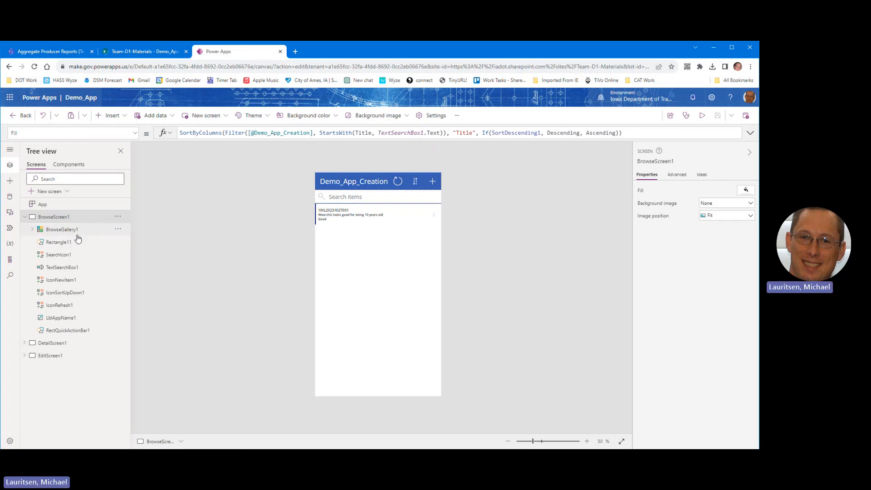
pyautogui.click(51, 356)
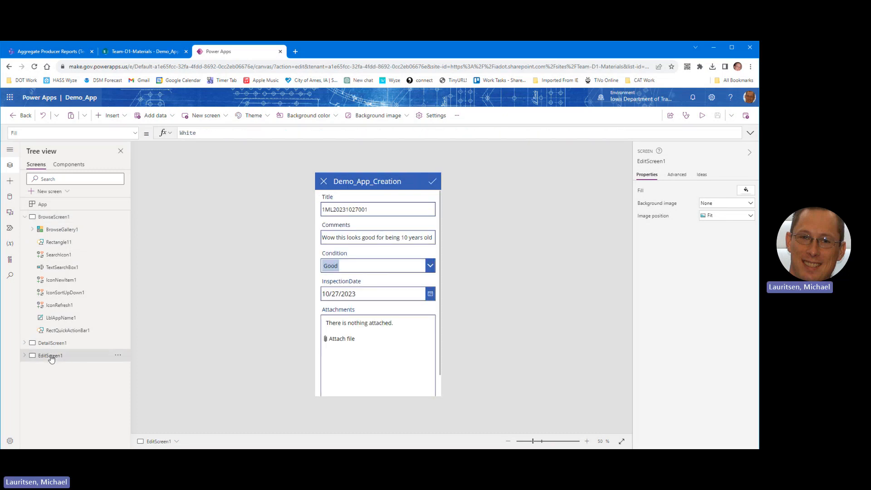
pyautogui.click(25, 356)
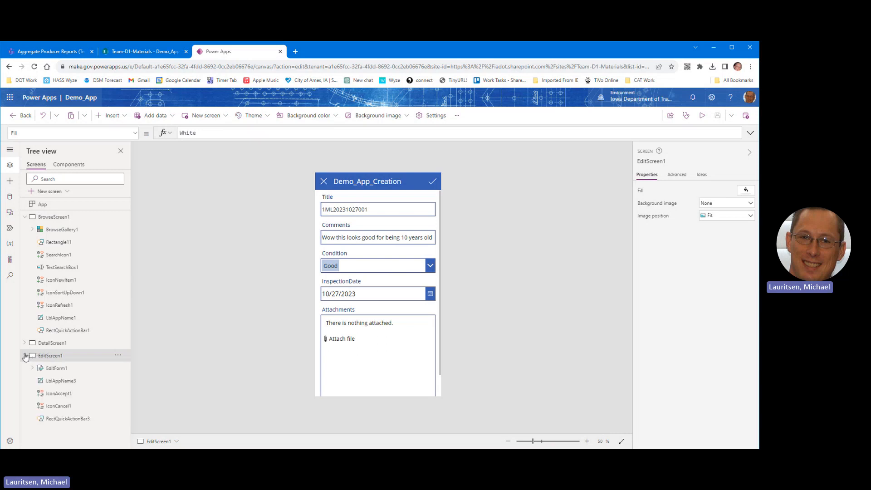
pyautogui.click(56, 370)
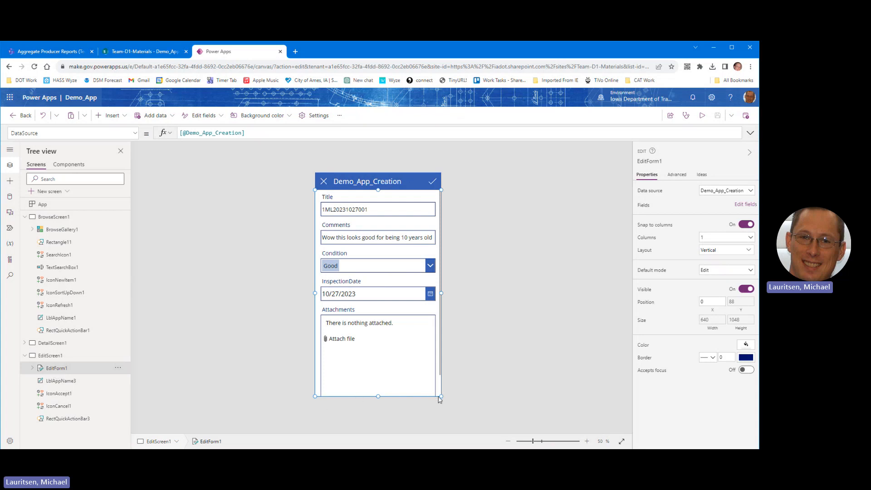
pyautogui.moveTo(440, 397)
pyautogui.mouseDown()
pyautogui.moveTo(389, 356)
pyautogui.moveTo(451, 401)
pyautogui.mouseUp()
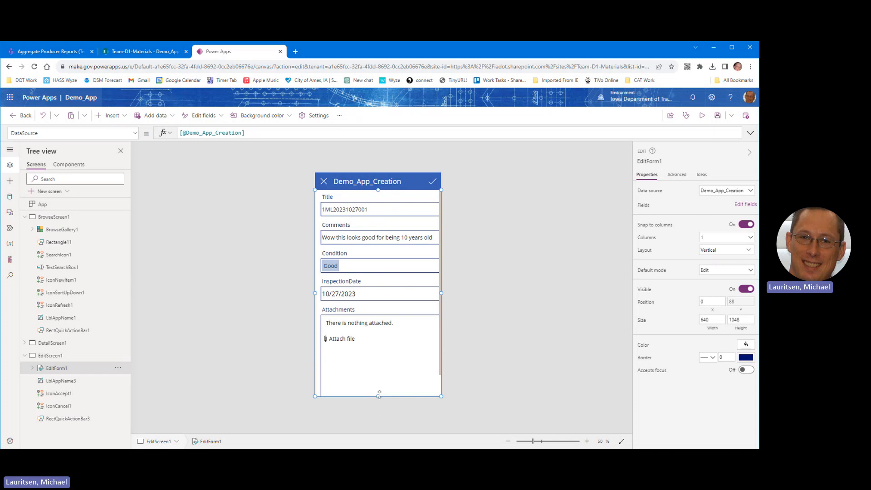
pyautogui.moveTo(379, 395); pyautogui.dragTo(380, 358)
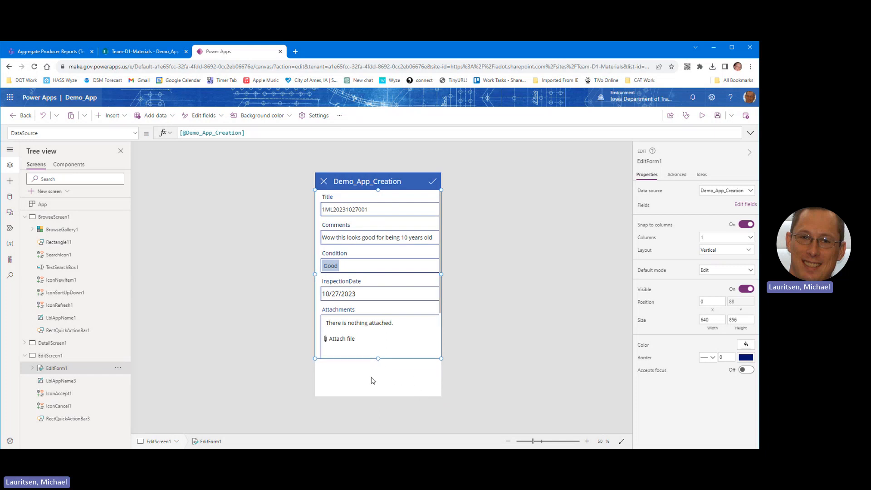
pyautogui.hotkey('ctrl', 'z')
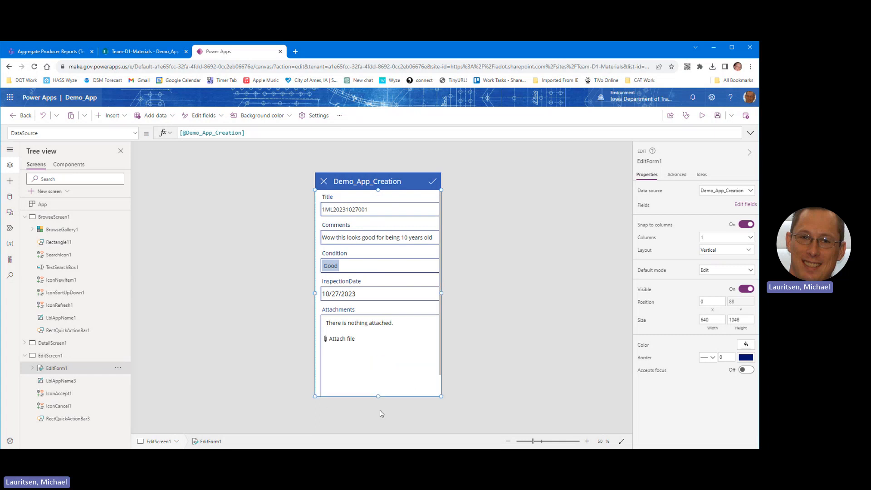
# Step: Expand EditForm1's Title_DataCard2 and select its parts down to the DataCardKey5 label
pyautogui.click(65, 385)
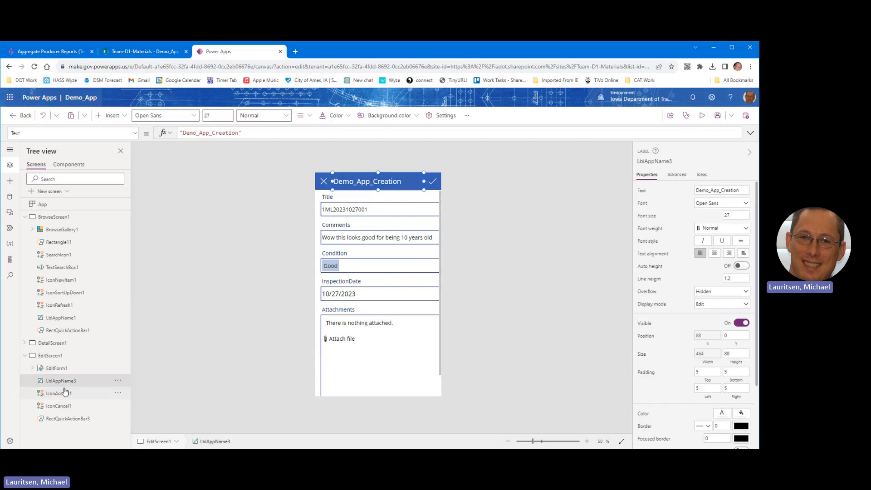
pyautogui.click(32, 369)
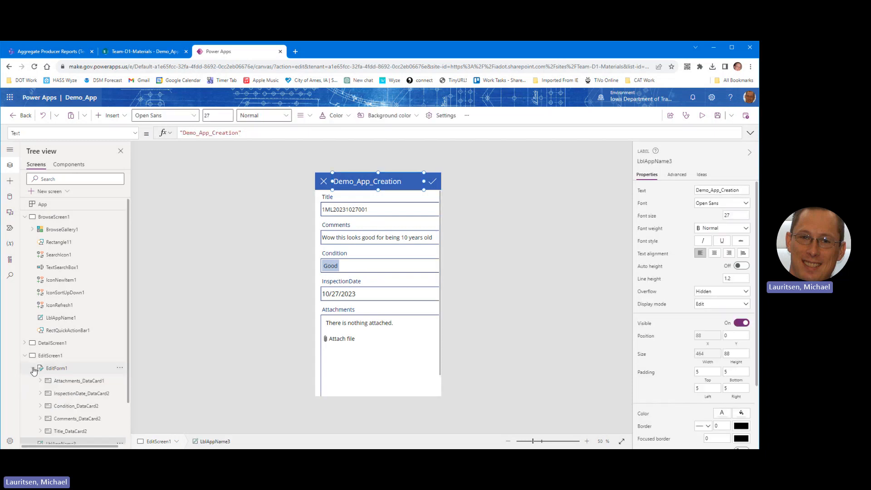
pyautogui.click(65, 432)
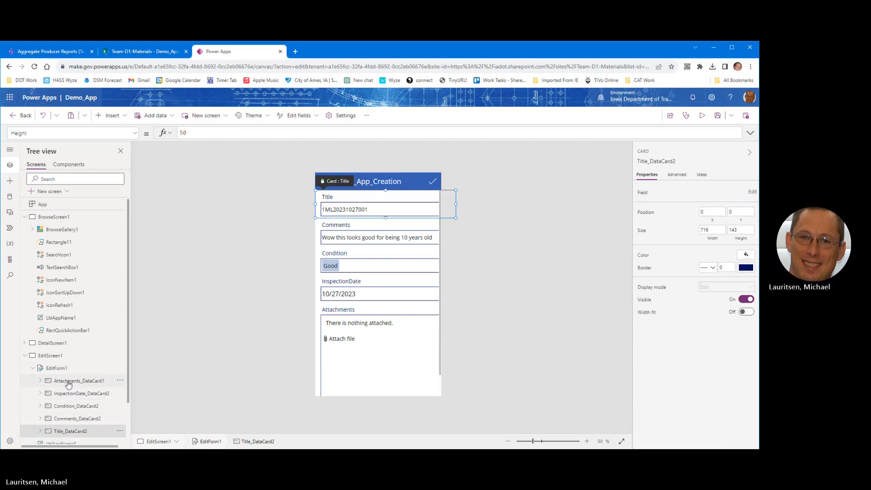
pyautogui.scroll(-1, 33, 386)
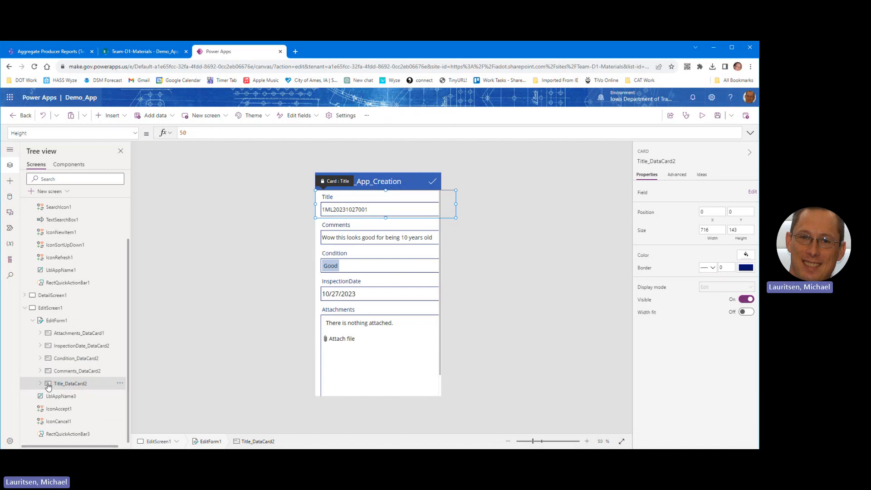
pyautogui.click(40, 384)
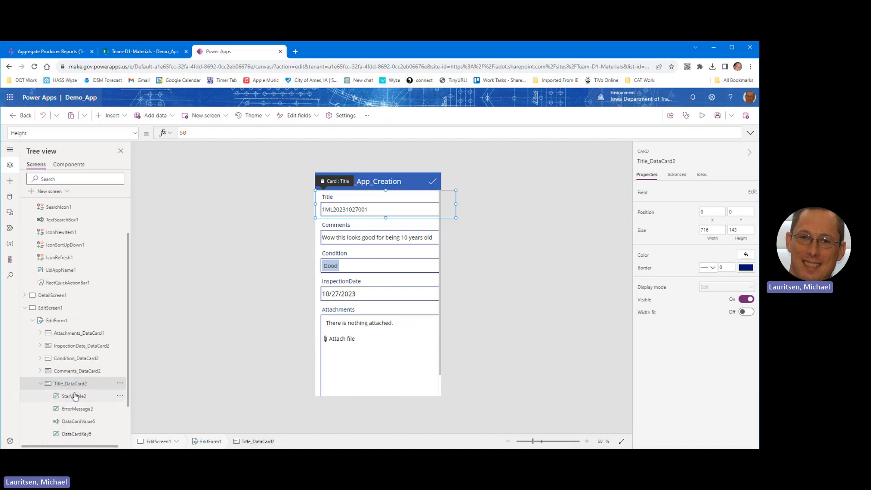
pyautogui.scroll(-1, 73, 398)
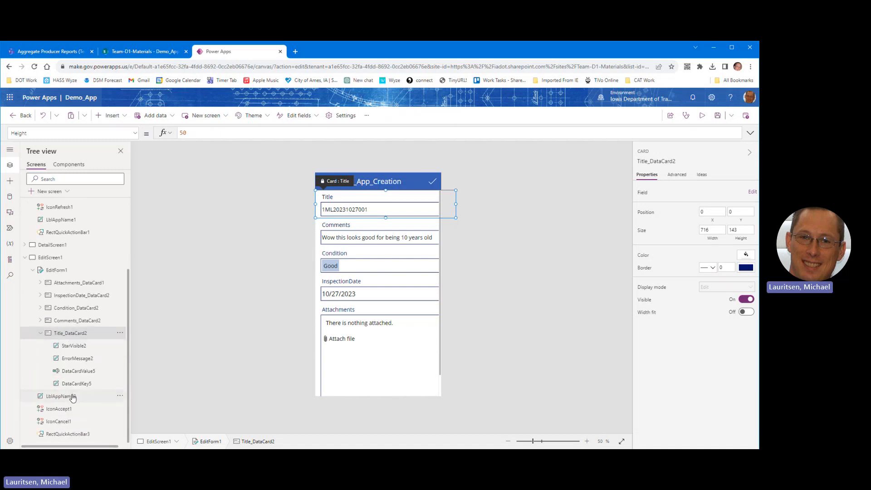
pyautogui.click(75, 346)
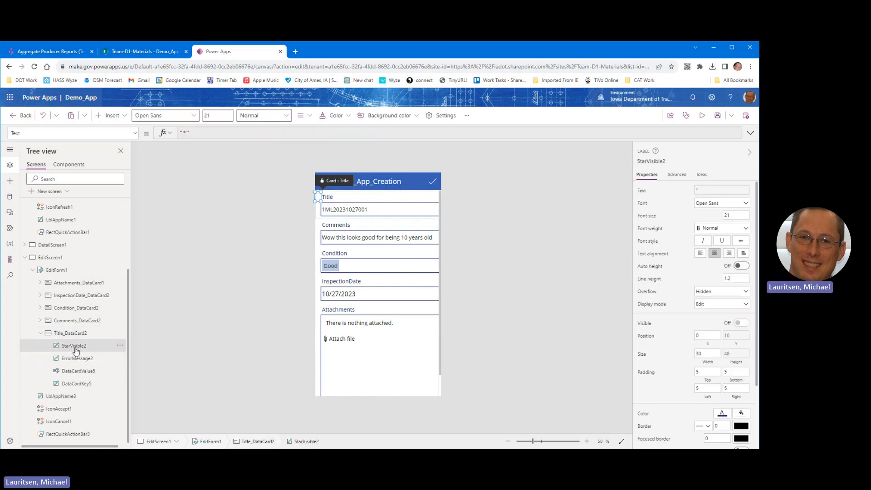
pyautogui.click(76, 362)
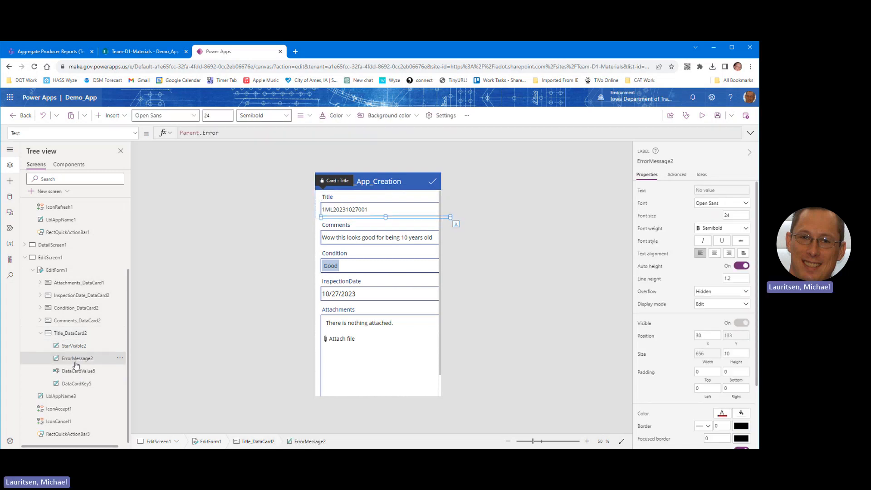
pyautogui.click(76, 375)
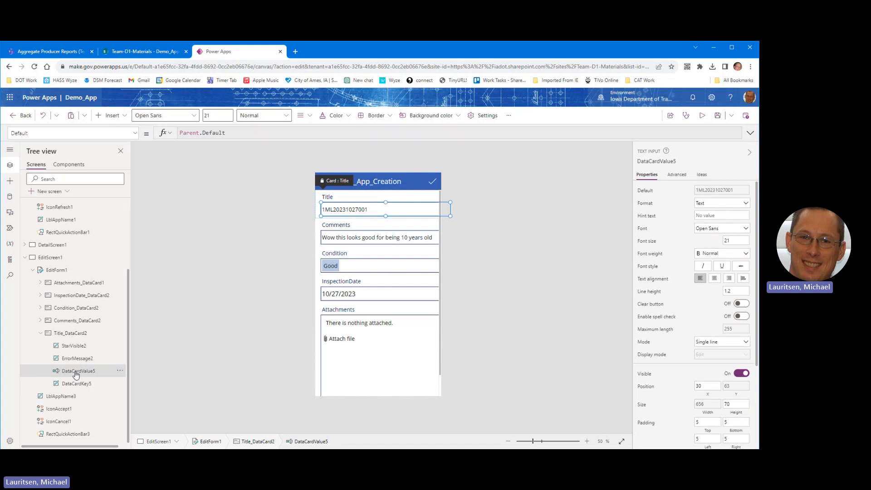
pyautogui.click(76, 385)
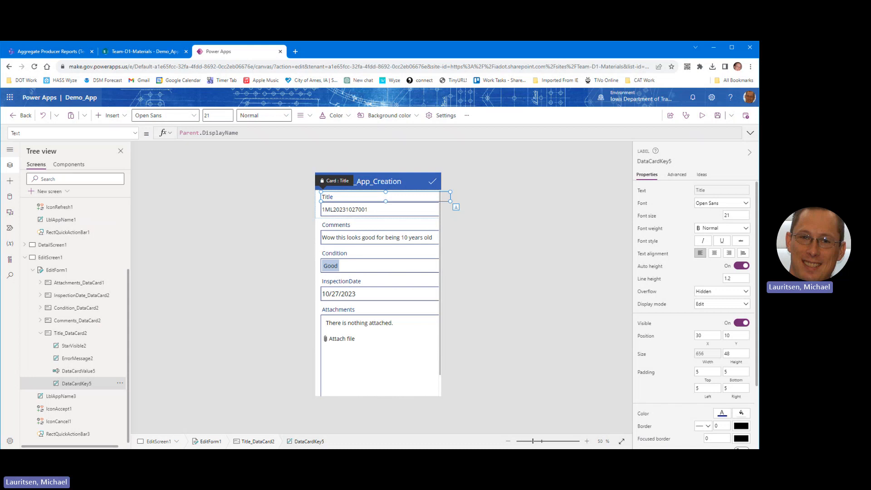
# Step: Unlock the Title card from Advanced properties and start editing the label's Text formula
pyautogui.click(678, 174)
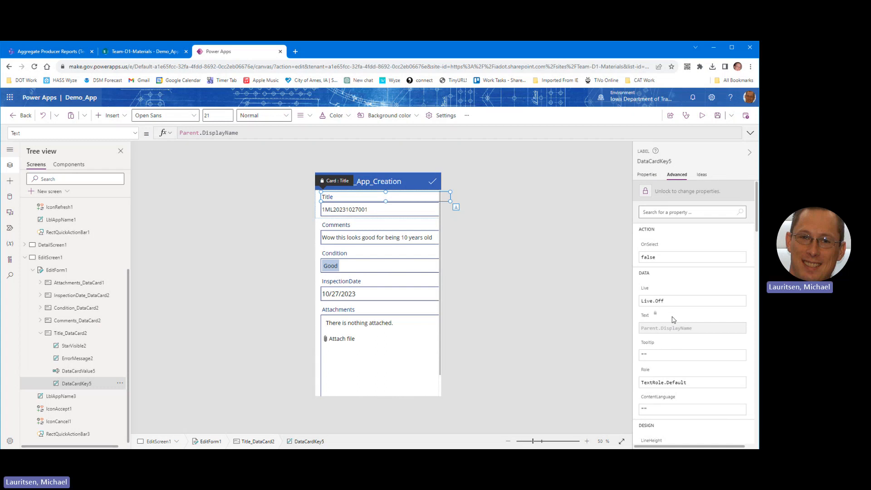
pyautogui.scroll(-3, 674, 313)
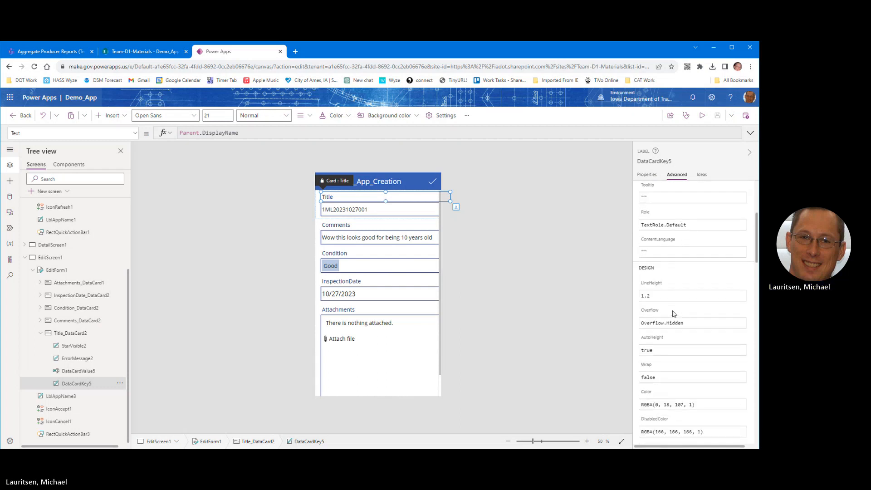
pyautogui.scroll(3, 674, 313)
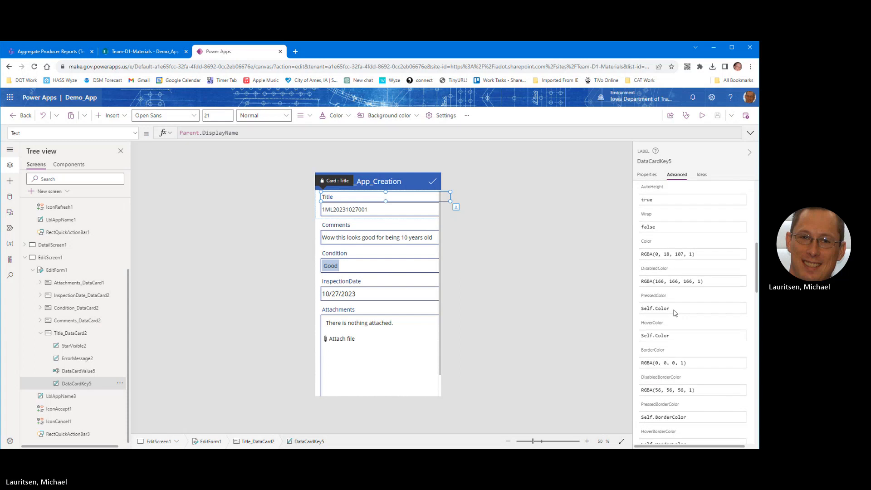
pyautogui.doubleClick(343, 197)
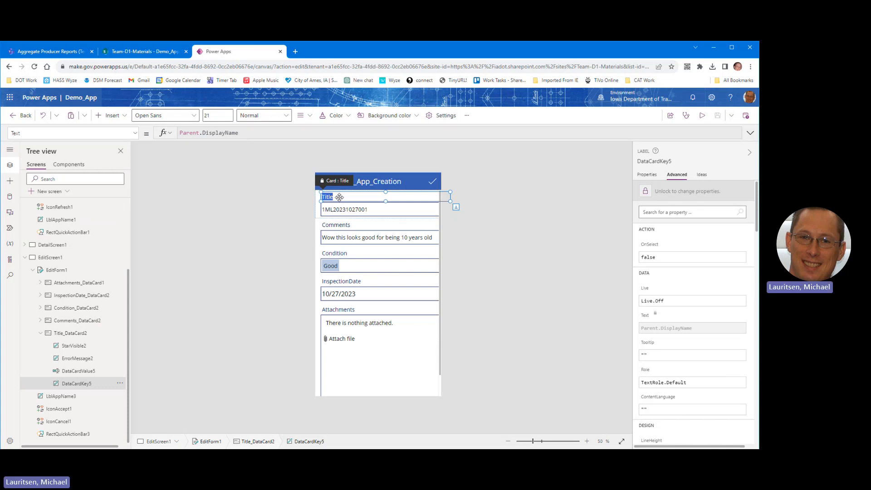
pyautogui.rightClick(339, 197)
pyautogui.click(339, 197)
pyautogui.click(648, 176)
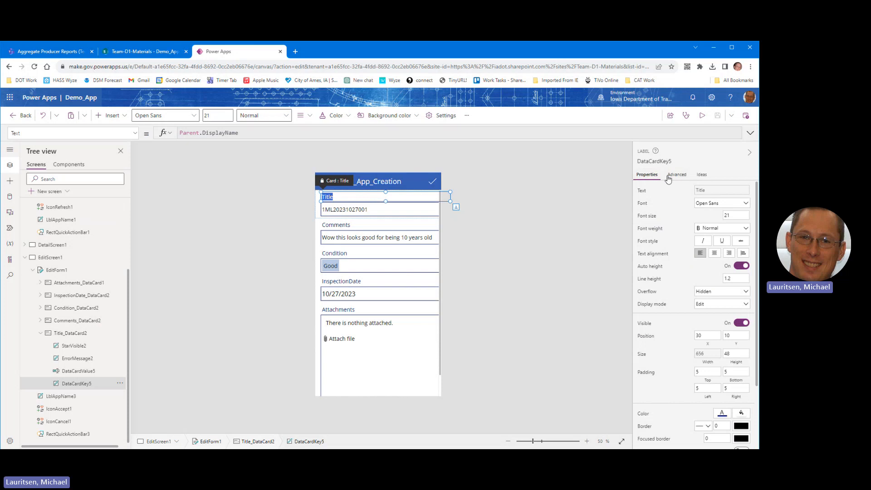
pyautogui.click(714, 192)
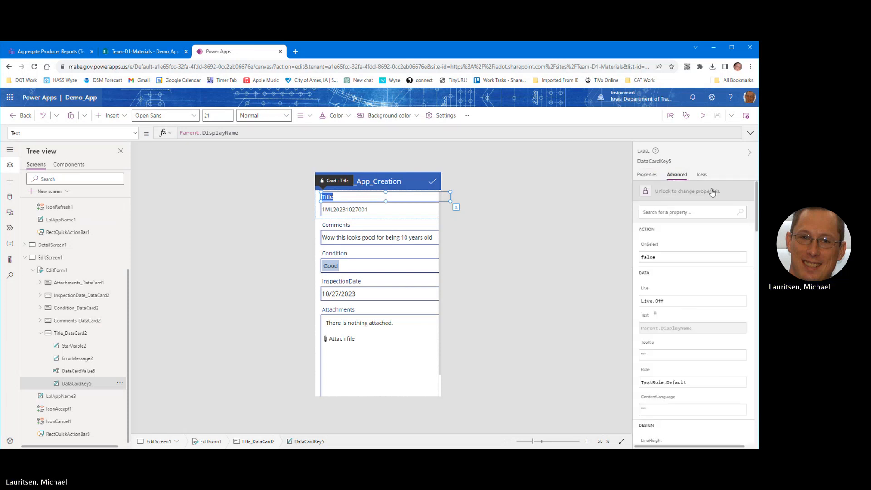
pyautogui.click(646, 191)
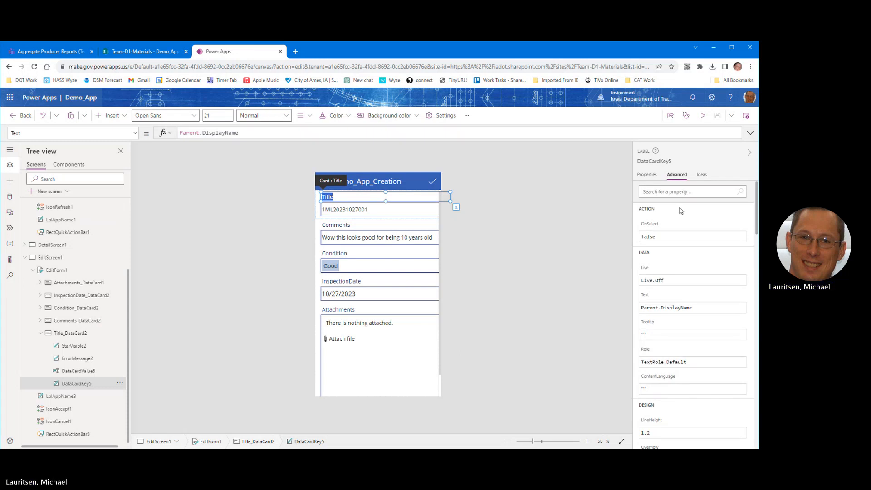
pyautogui.click(649, 176)
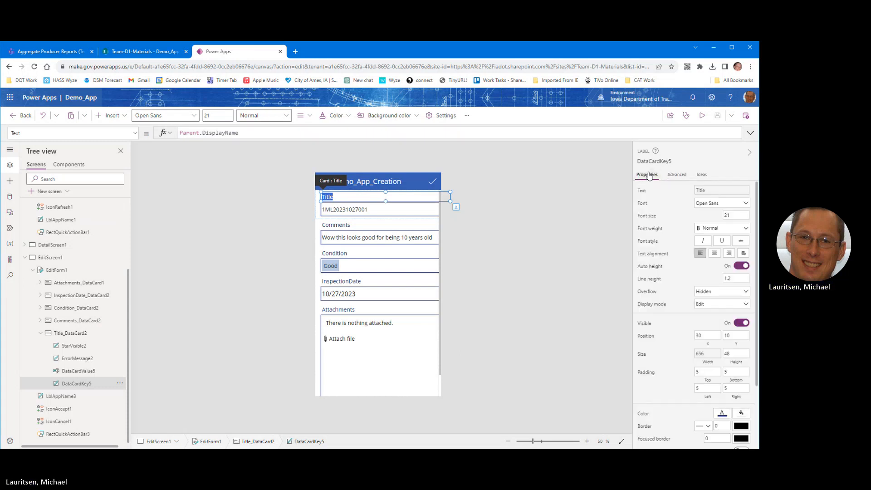
pyautogui.click(719, 194)
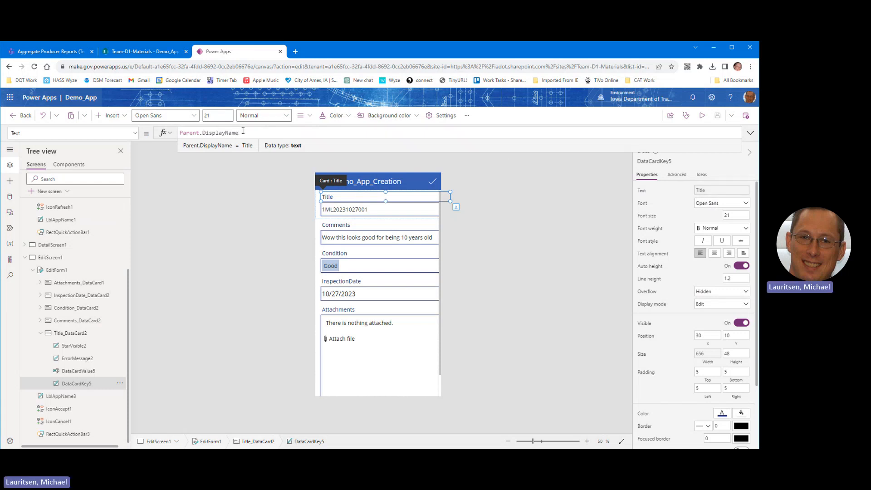
# Step: Replace the label text with 'Test Number', then undo it so the caption reads Title
pyautogui.moveTo(243, 131); pyautogui.dragTo(134, 133)
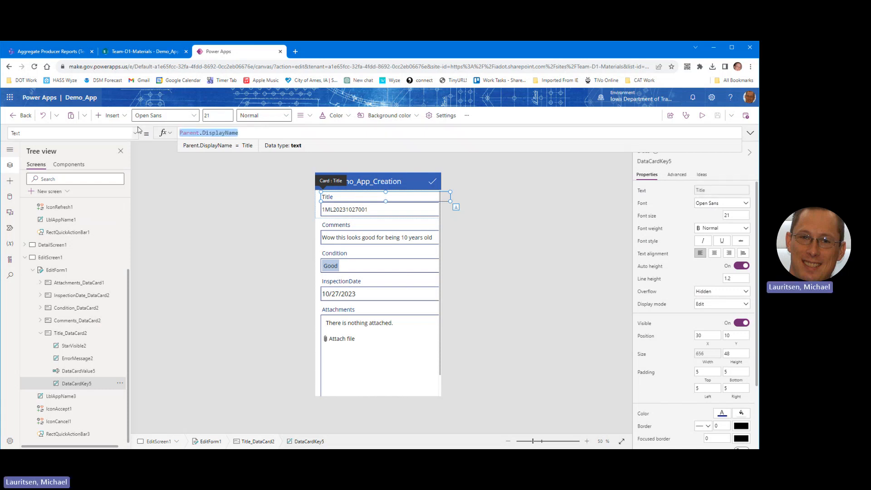
pyautogui.write('Tes')
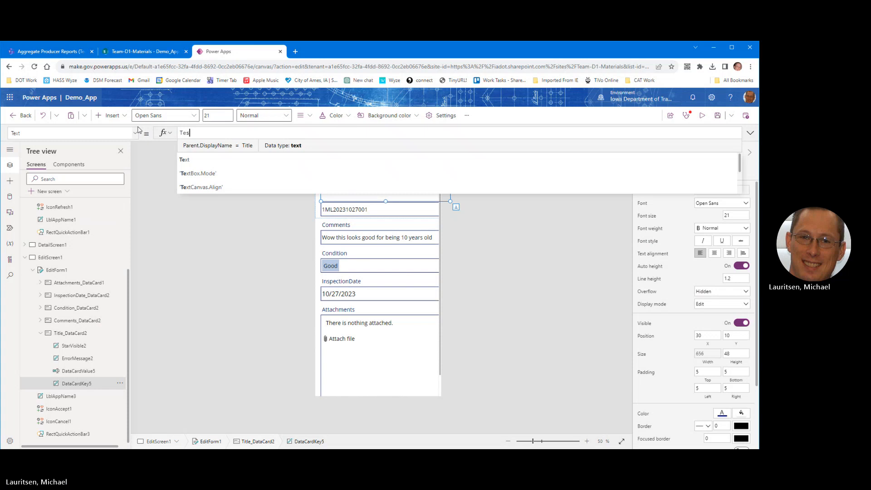
pyautogui.write('t Numbe')
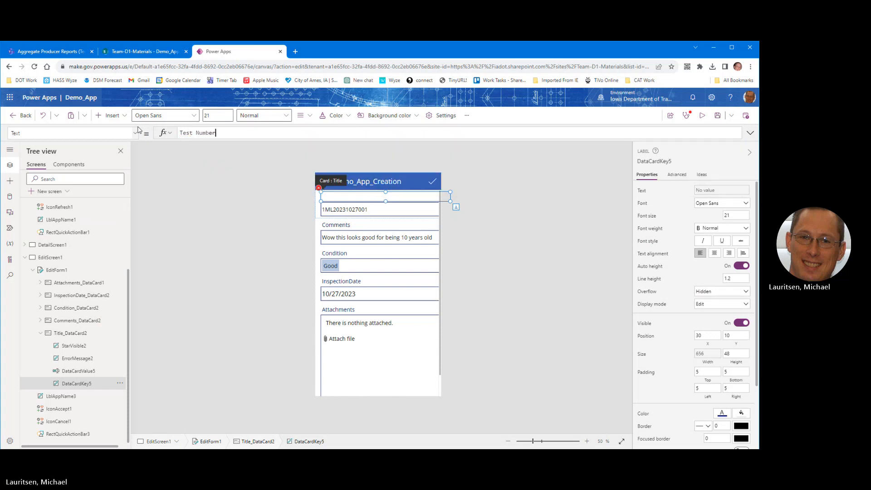
pyautogui.write('r')
pyautogui.click(244, 200)
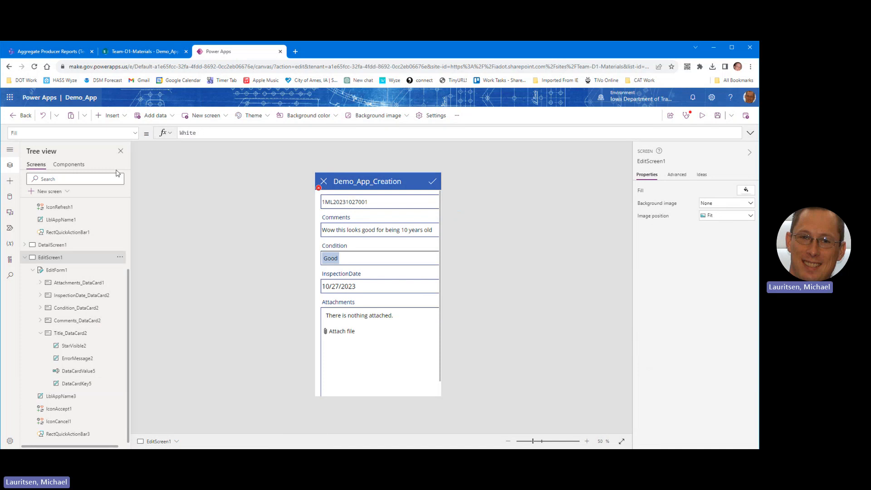
pyautogui.click(43, 115)
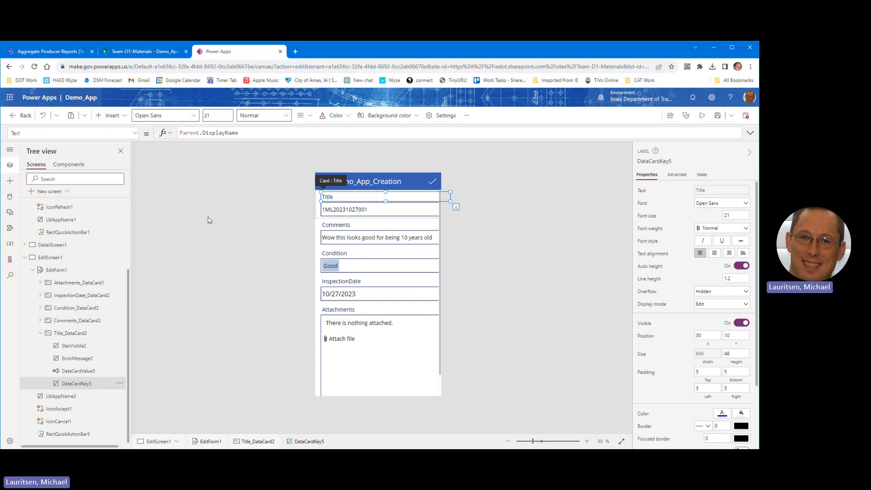
pyautogui.click(275, 245)
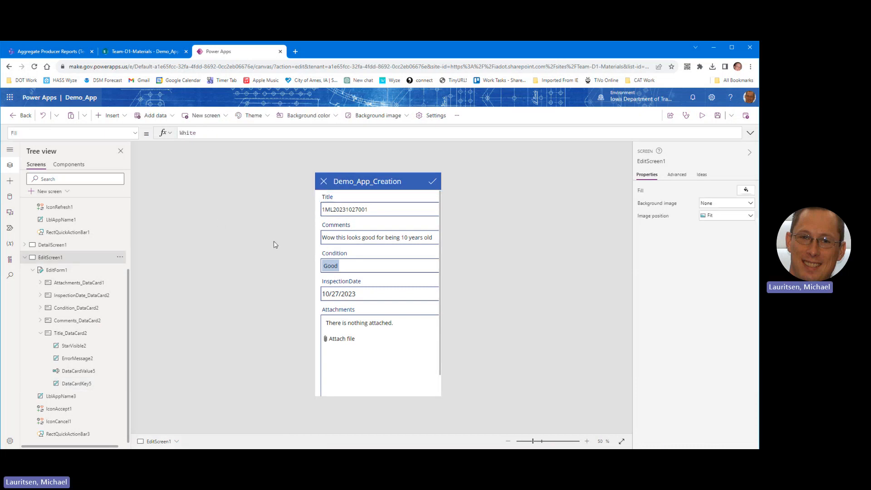
# Step: Save and publish this version of Demo_App, choosing Don't leave when prompted on Back
pyautogui.click(717, 119)
pyautogui.click(747, 116)
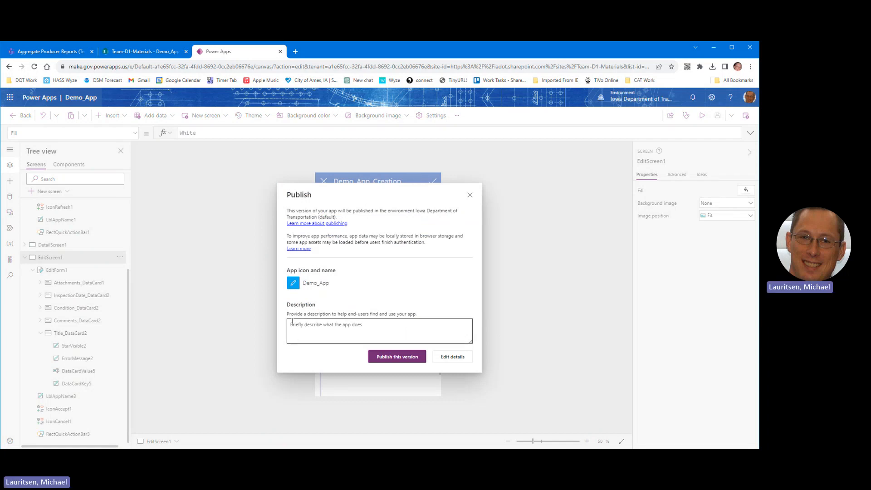
pyautogui.click(389, 358)
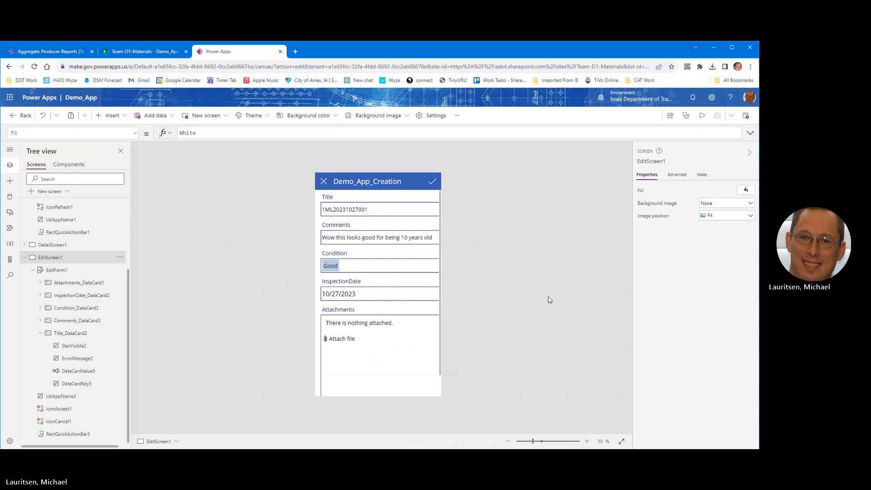
pyautogui.click(11, 117)
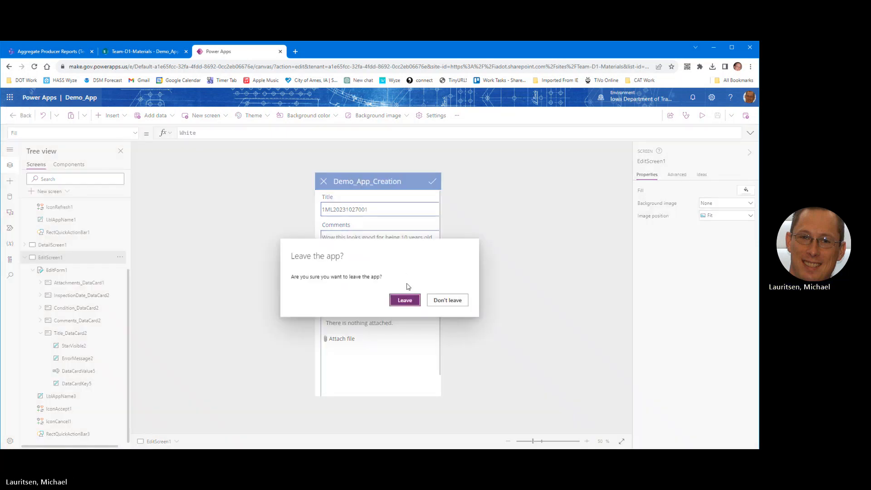
pyautogui.click(447, 300)
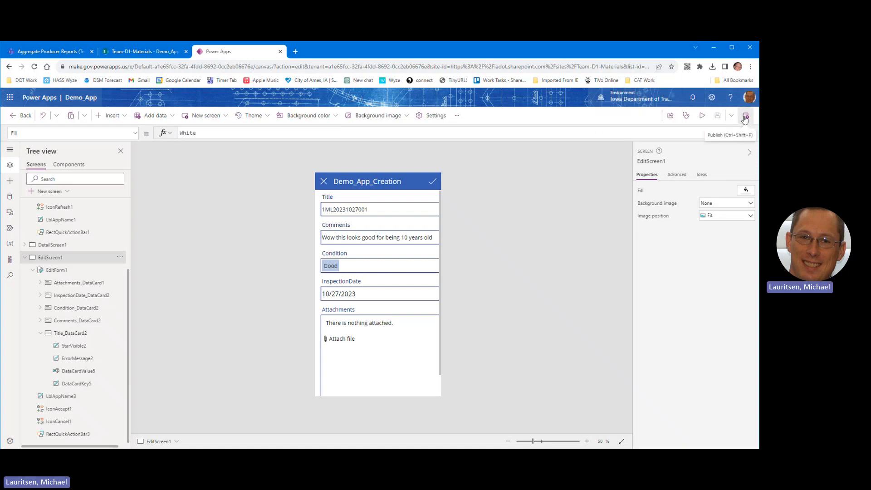
# Step: Run a quick preview of Demo_App, stay in the editor, and publish this version again
pyautogui.click(703, 116)
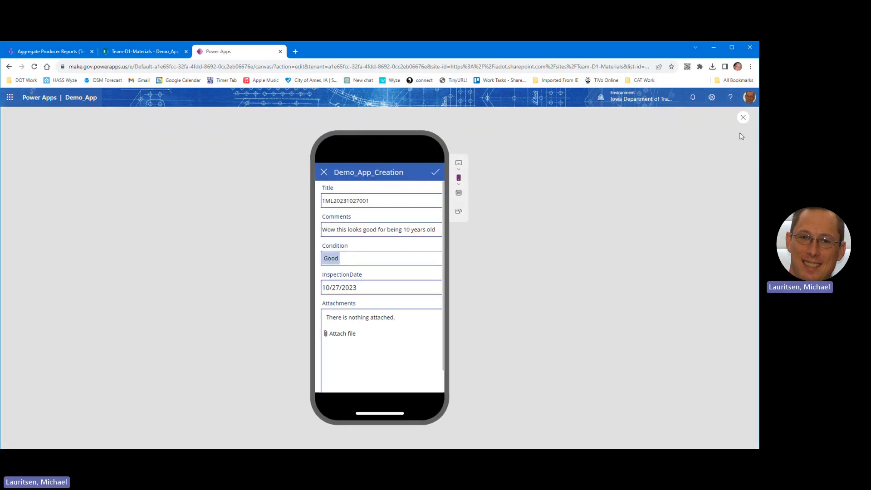
pyautogui.click(743, 117)
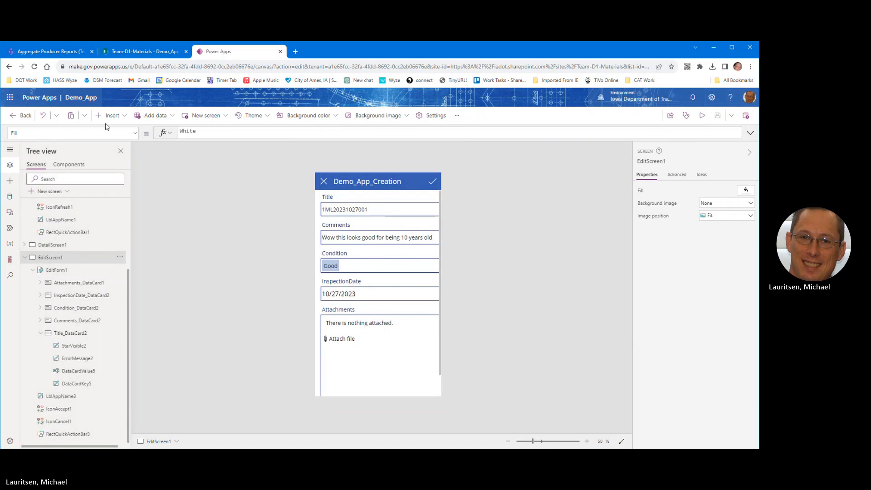
pyautogui.click(25, 117)
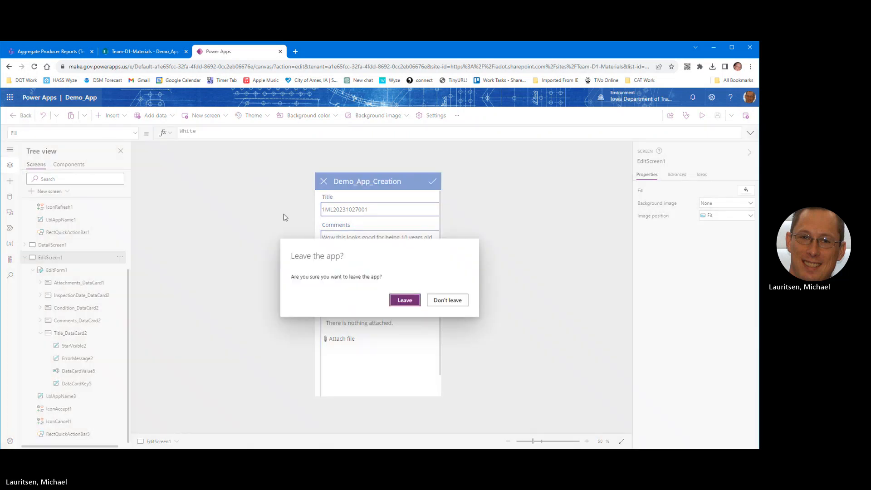
pyautogui.click(447, 301)
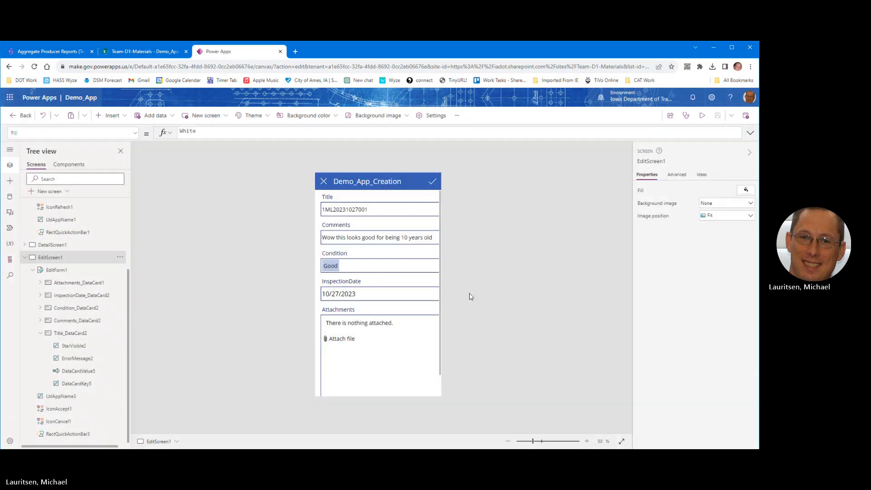
pyautogui.click(749, 118)
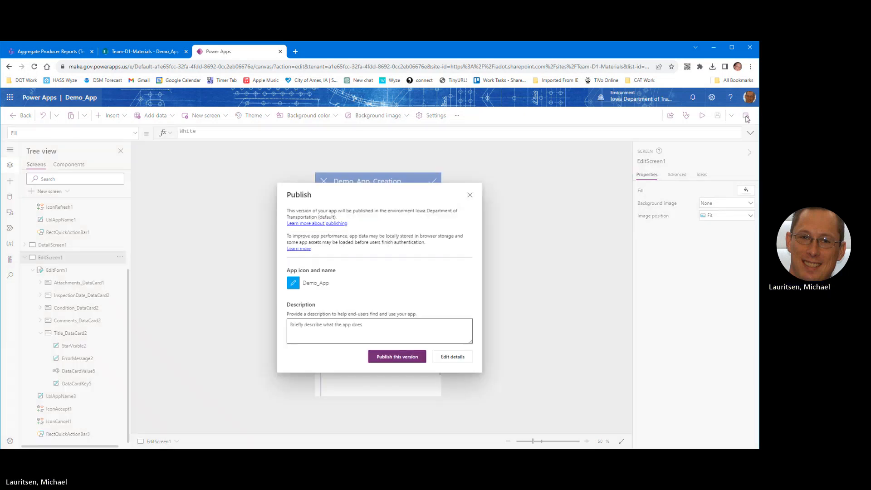
pyautogui.click(393, 358)
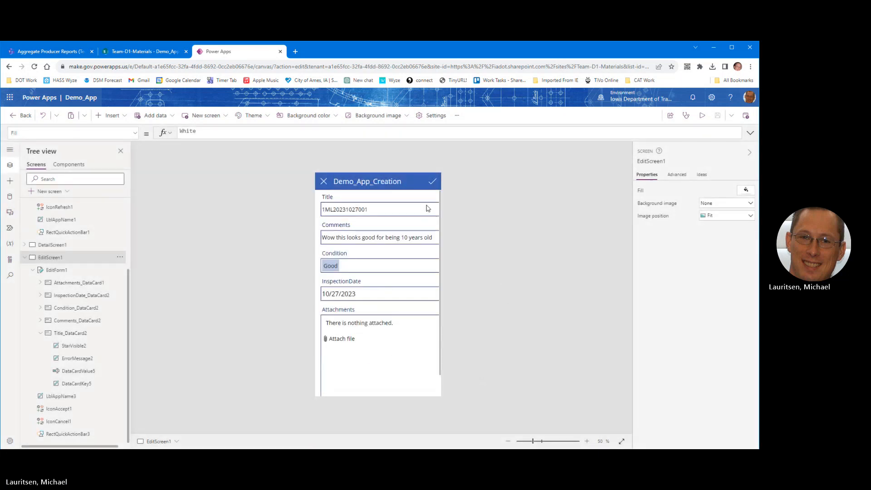
# Step: Leave the editor despite unsaved changes and launch Demo_App from the Apps list in a new tab
pyautogui.click(22, 116)
pyautogui.click(405, 302)
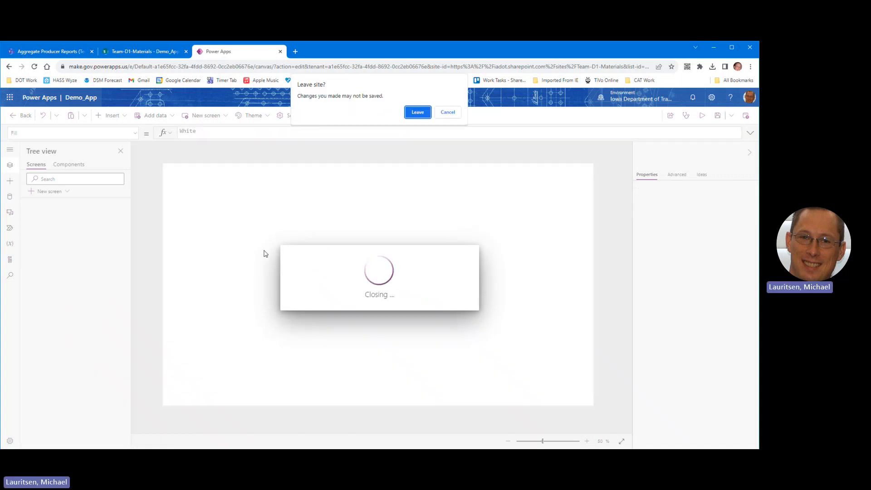
pyautogui.click(418, 114)
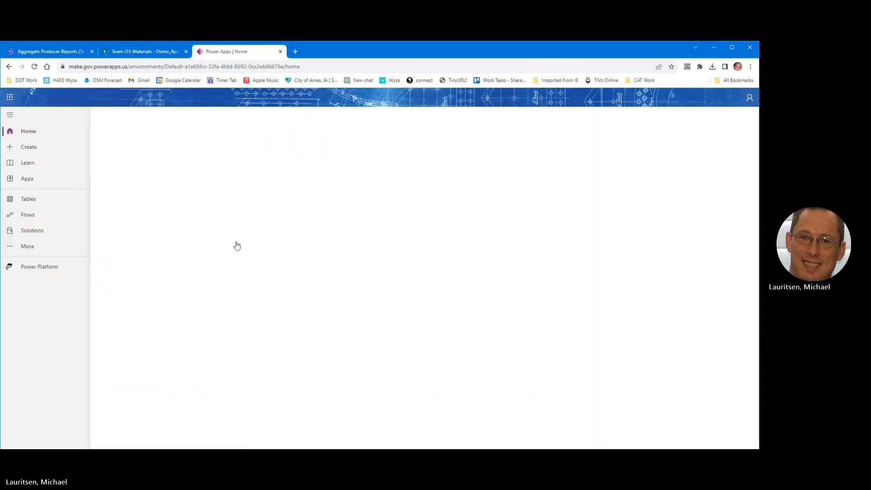
pyautogui.click(18, 181)
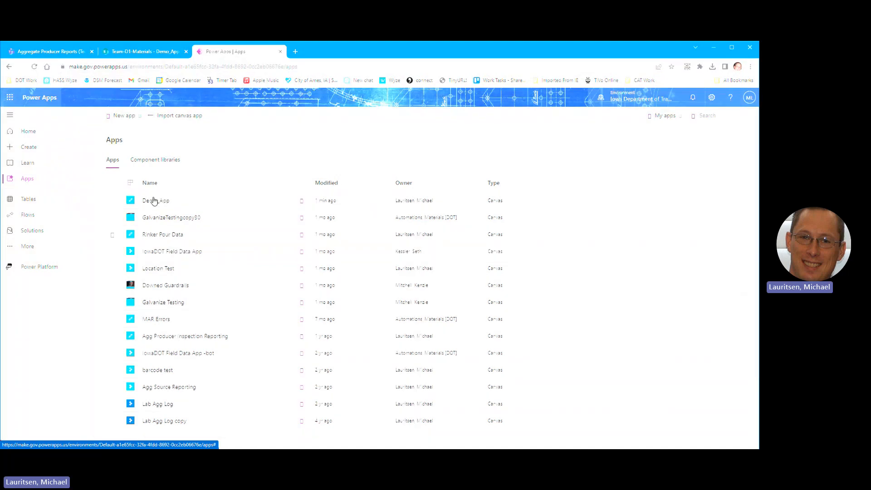
pyautogui.click(154, 202)
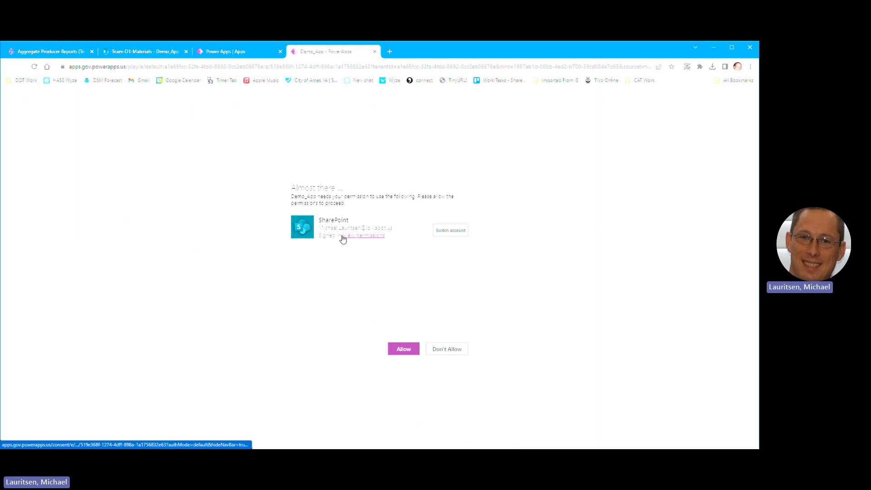
# Step: Allow Demo_App's SharePoint connection, then open Demo_App's actions menu back in the Apps list
pyautogui.click(403, 350)
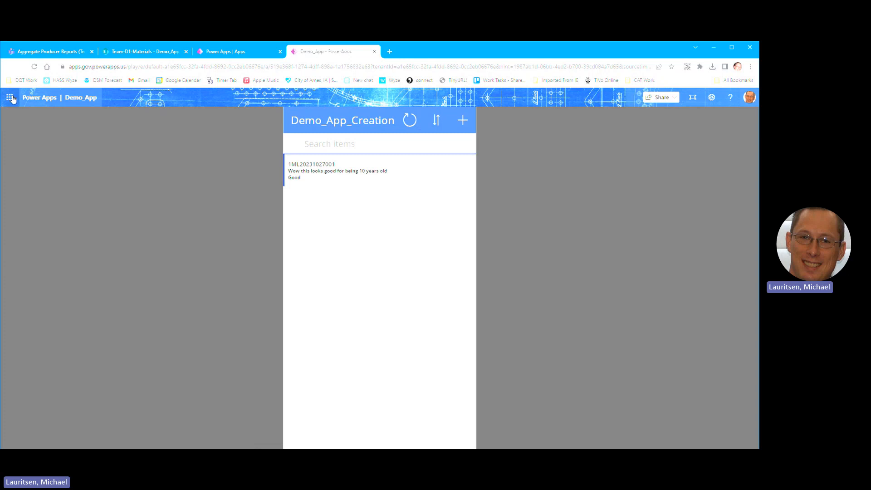
pyautogui.click(249, 53)
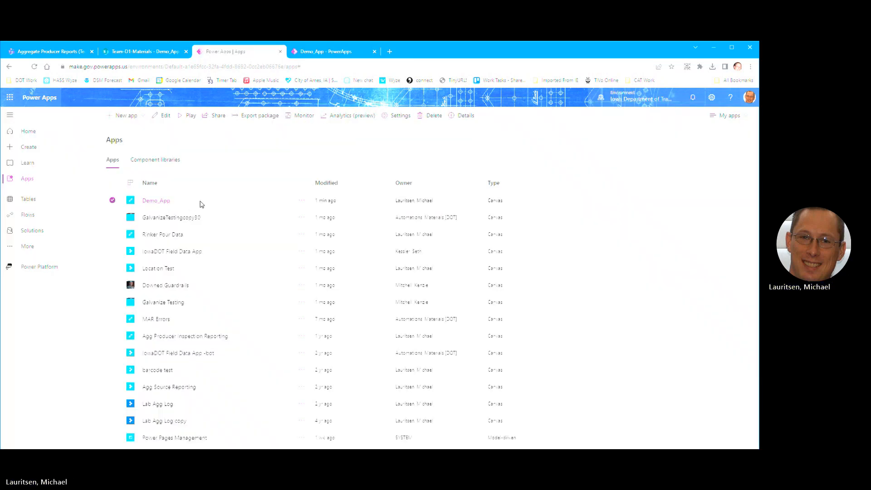
pyautogui.click(300, 202)
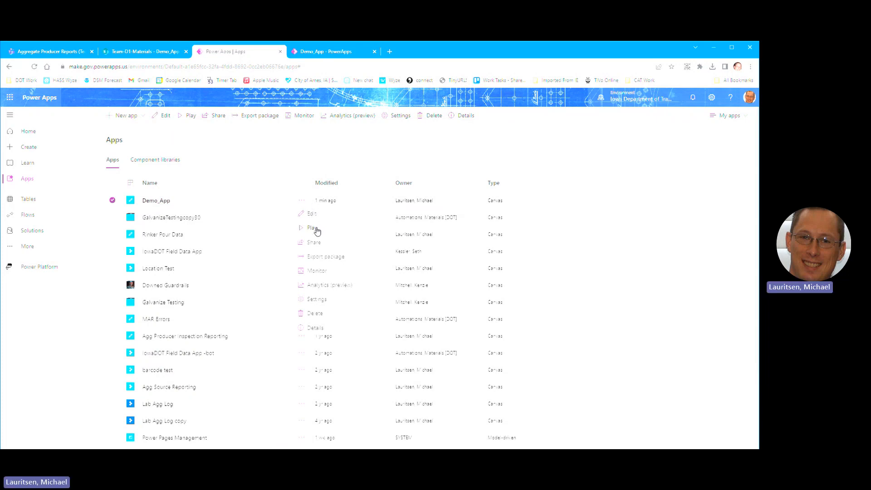
# Step: Choose Details for Demo_App to see its web link, QR code and App ID
pyautogui.click(321, 332)
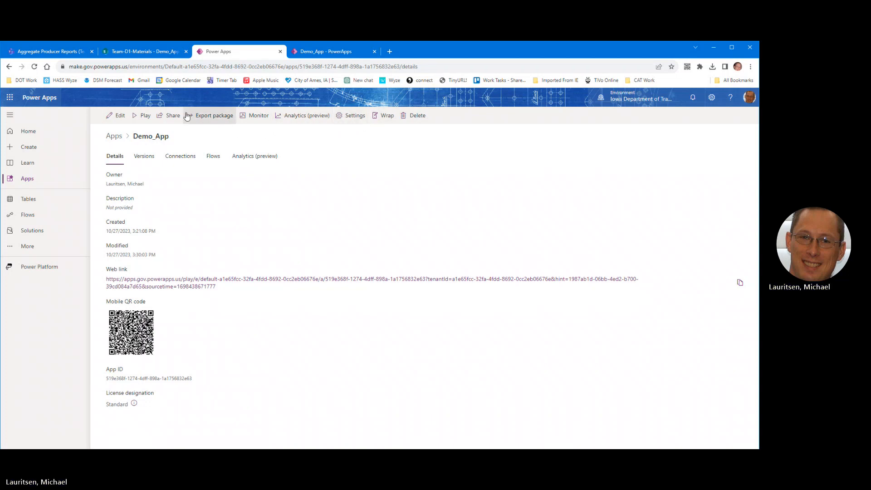
# Step: Search for a colleague by name and share Demo_App with them as Co-owner
pyautogui.click(173, 119)
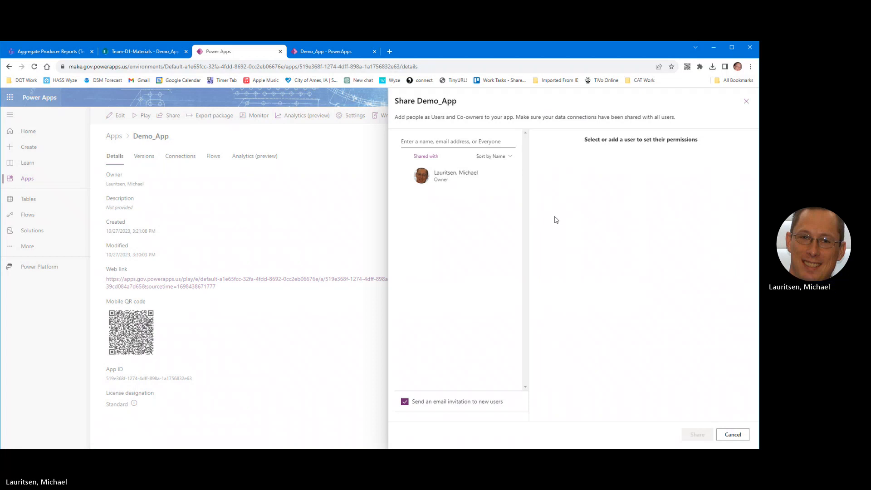
pyautogui.click(438, 141)
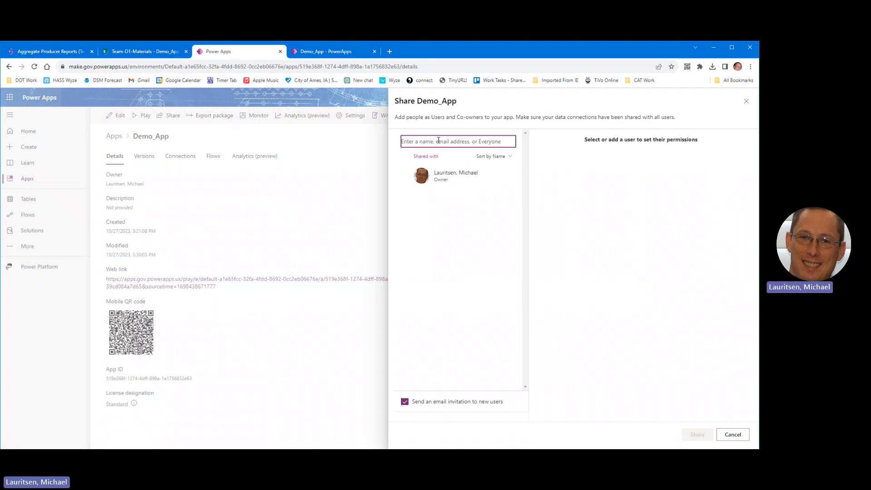
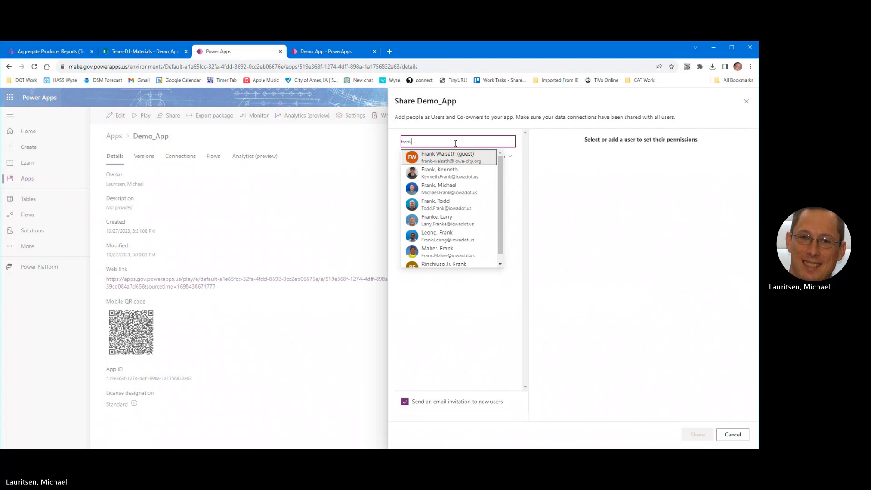
pyautogui.scroll(-1, 469, 220)
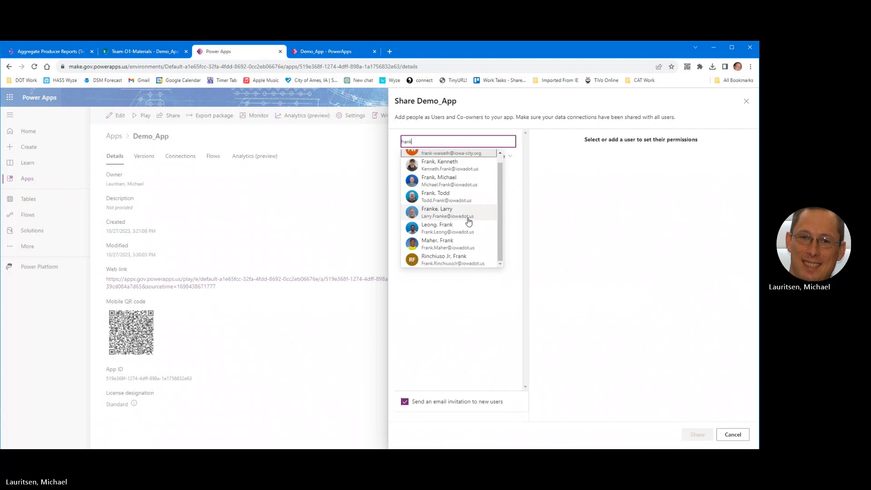
pyautogui.click(454, 228)
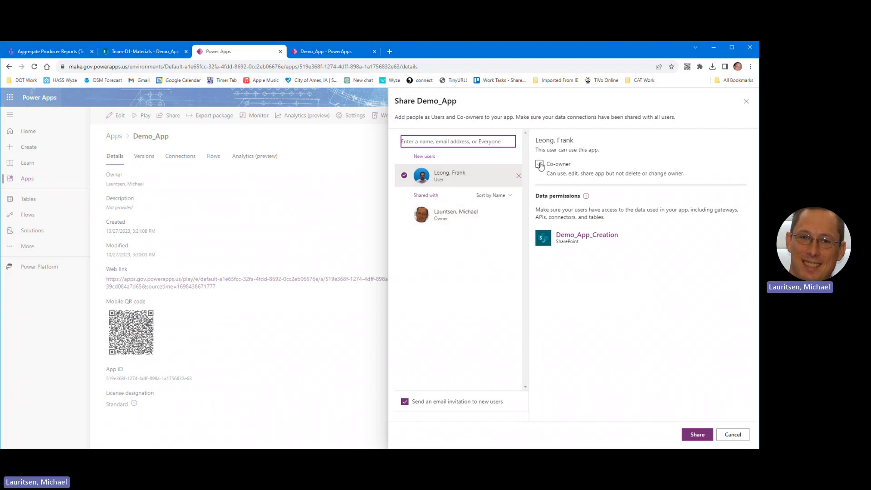
pyautogui.click(540, 164)
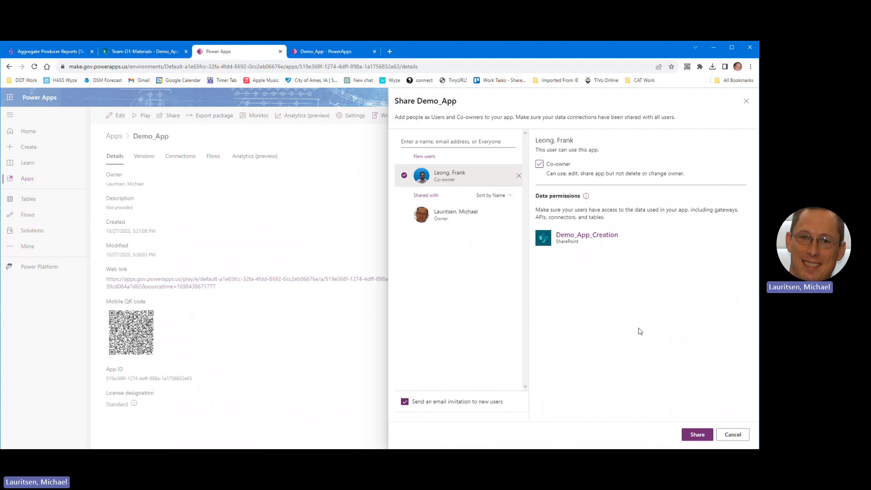
pyautogui.click(698, 437)
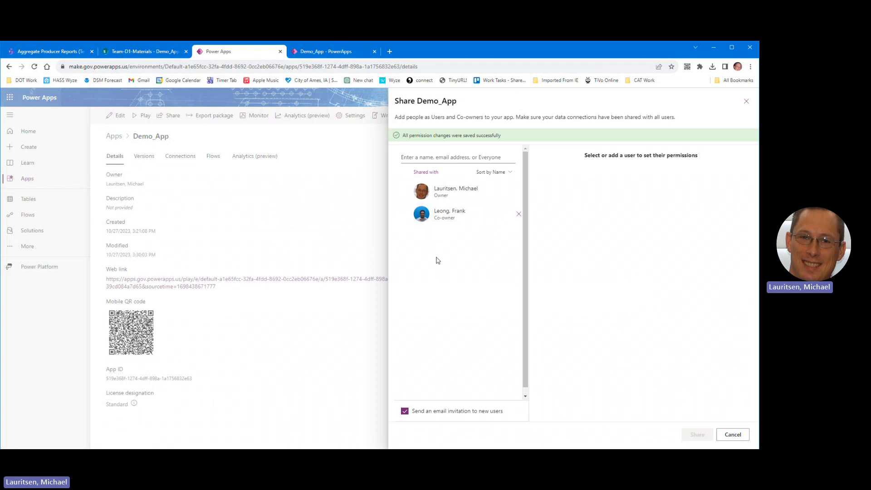
pyautogui.click(730, 435)
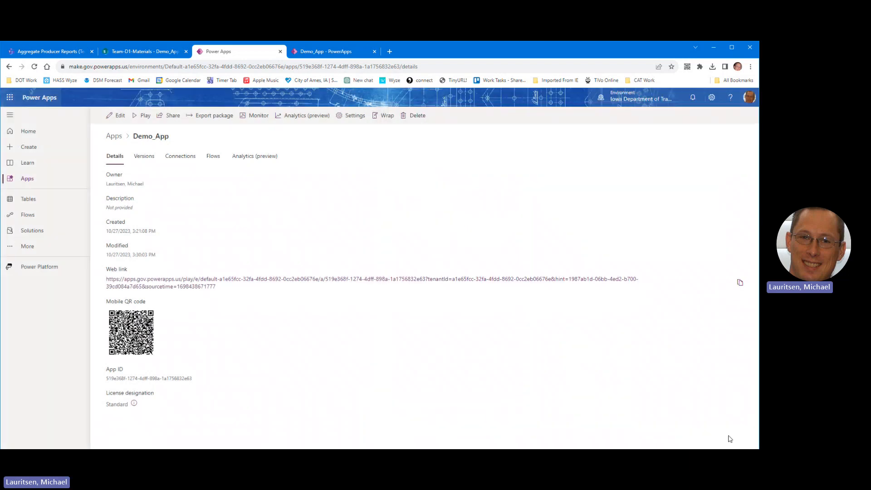